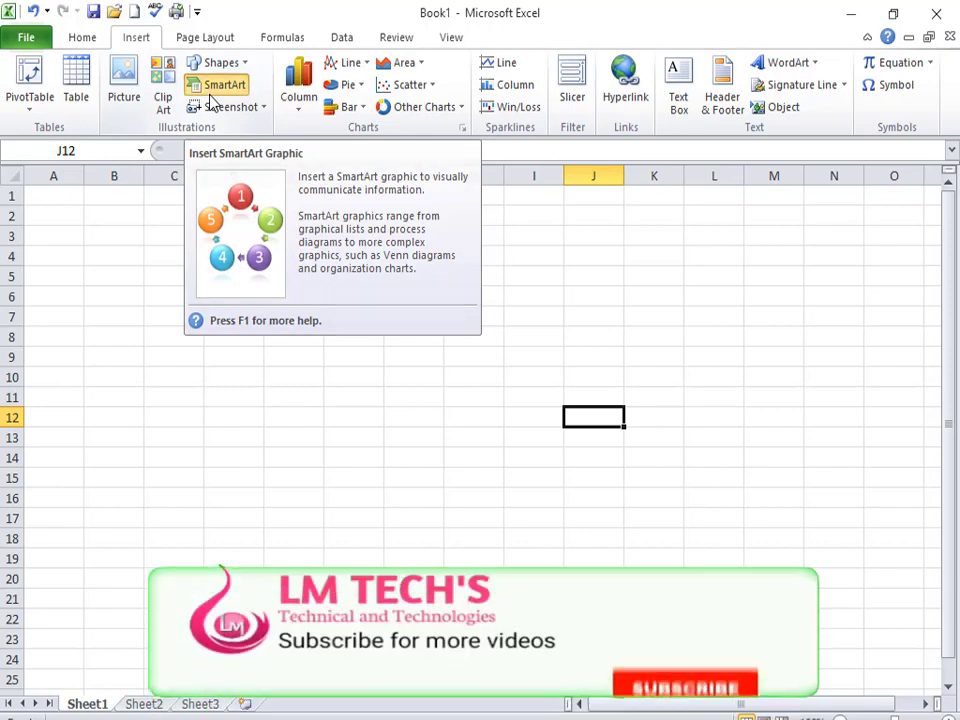
- Insert a SmartArt graphic with the Hierarchy layout from the Hierarchy category
{"action": "left_click", "coordinate": [210, 96]}
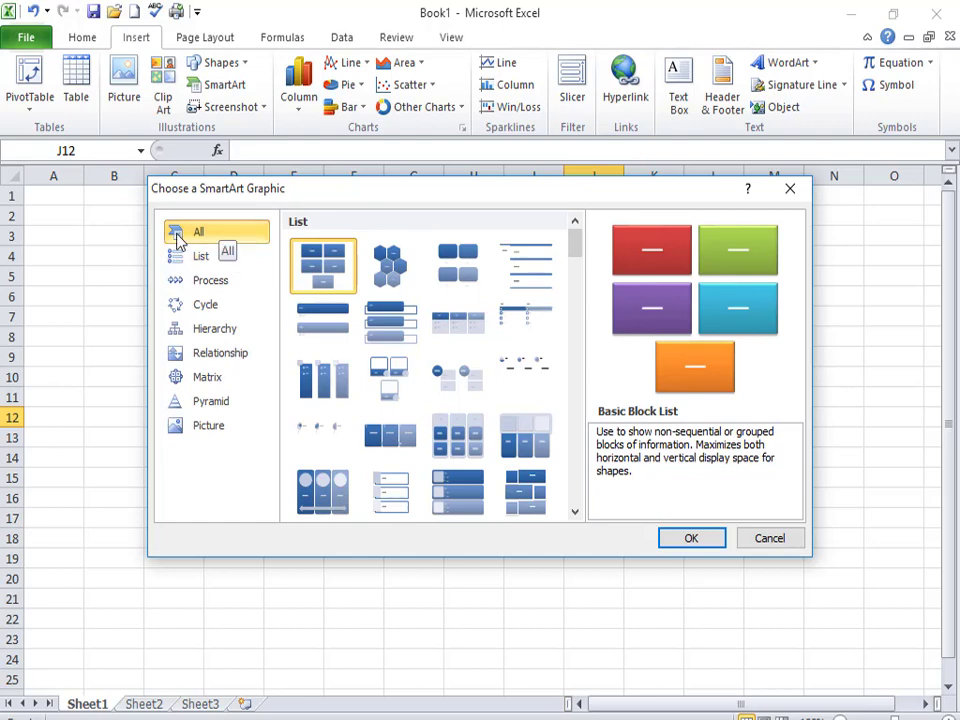
{"action": "left_click", "coordinate": [195, 262]}
{"action": "left_click", "coordinate": [198, 282]}
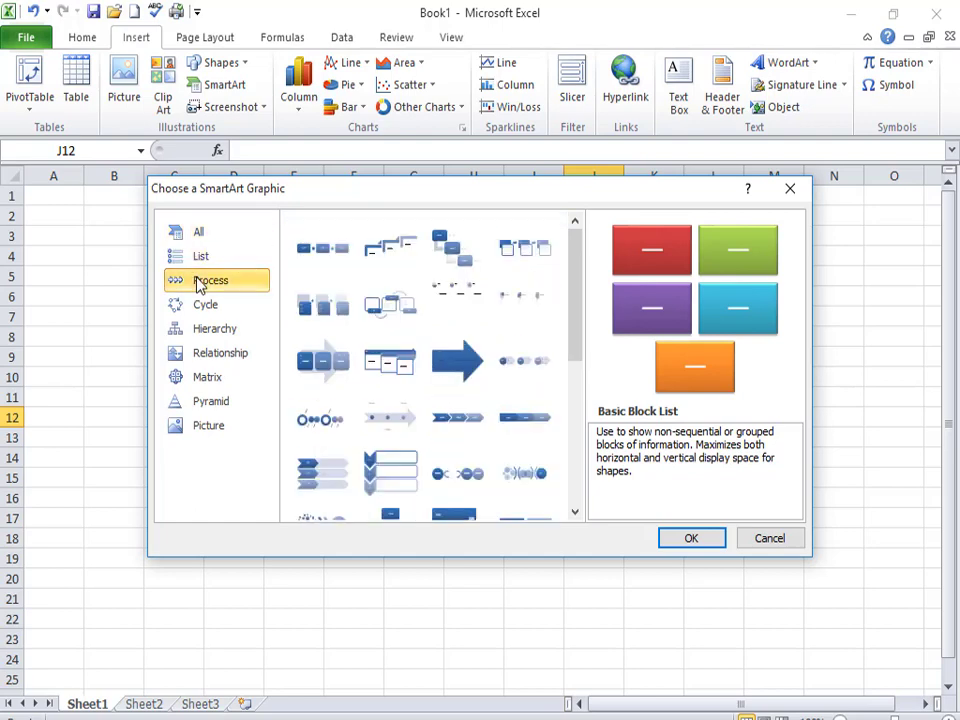
{"action": "left_click", "coordinate": [205, 310]}
{"action": "left_click", "coordinate": [210, 334]}
{"action": "left_click", "coordinate": [214, 352]}
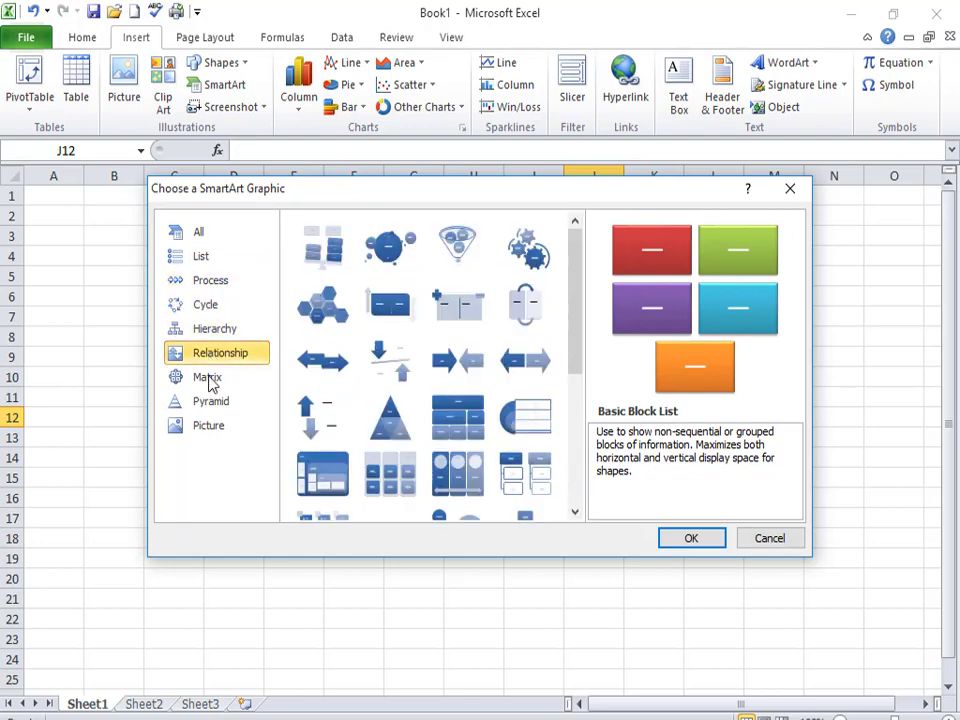
{"action": "left_click", "coordinate": [210, 402]}
{"action": "left_click", "coordinate": [210, 334]}
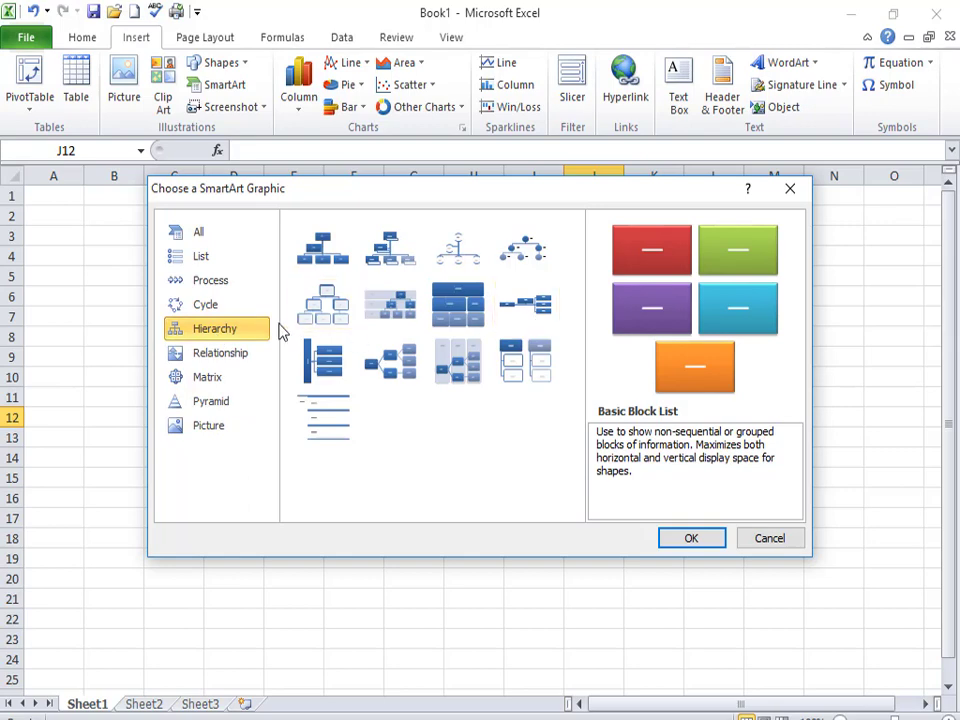
{"action": "left_click", "coordinate": [338, 313]}
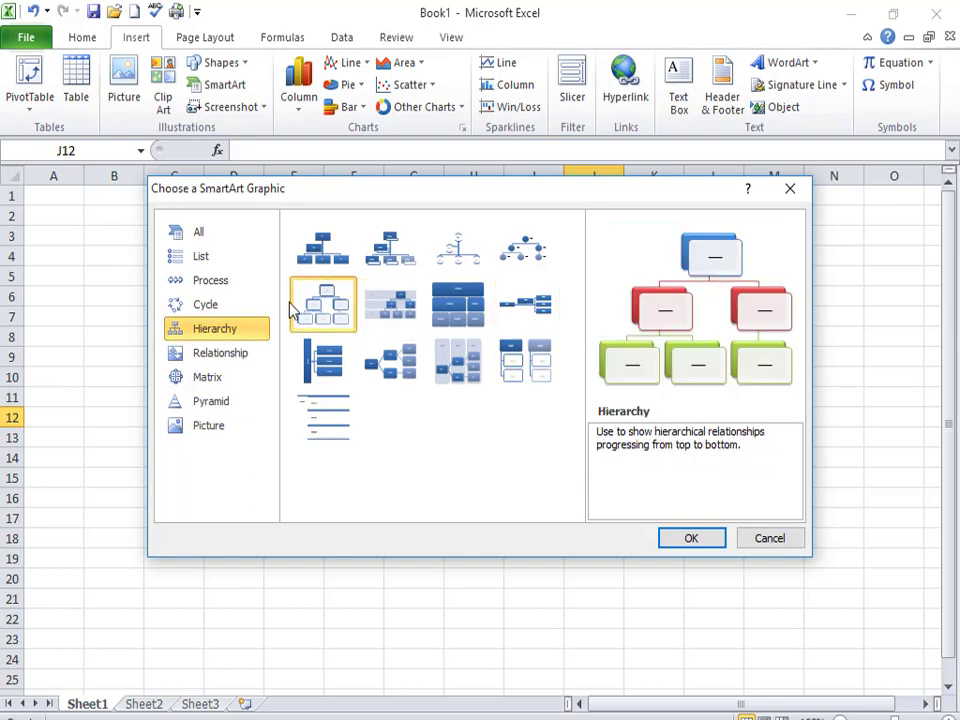
{"action": "left_click", "coordinate": [691, 540]}
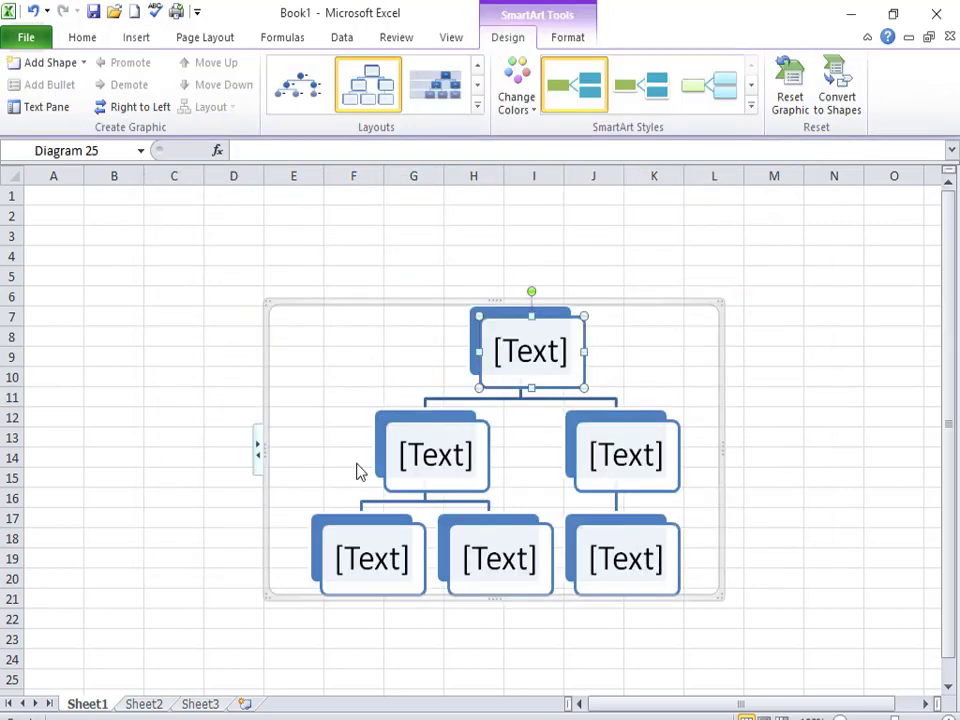
- Move the hierarchy graphic up and to the left so its frame starts near cell C5
{"action": "left_click_drag", "start_coordinate": [264, 309], "coordinate": [138, 283]}
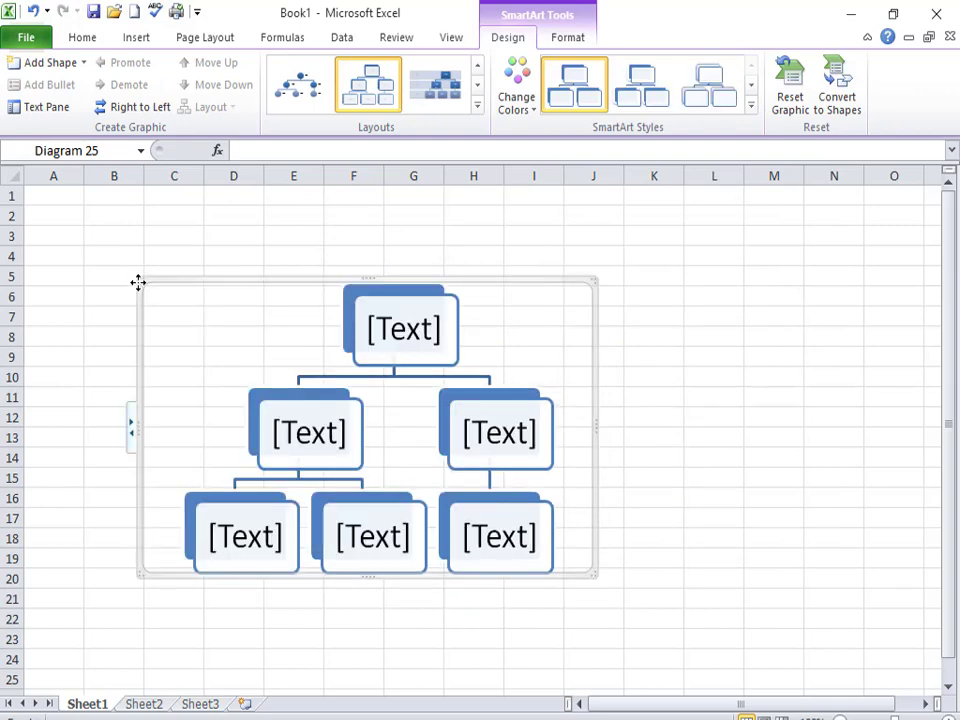
{"action": "left_click", "coordinate": [541, 42]}
{"action": "left_click", "coordinate": [515, 44]}
- Label the top shape "coa" and the two second-level shapes "word" and "excel"
{"action": "left_click", "coordinate": [420, 315]}
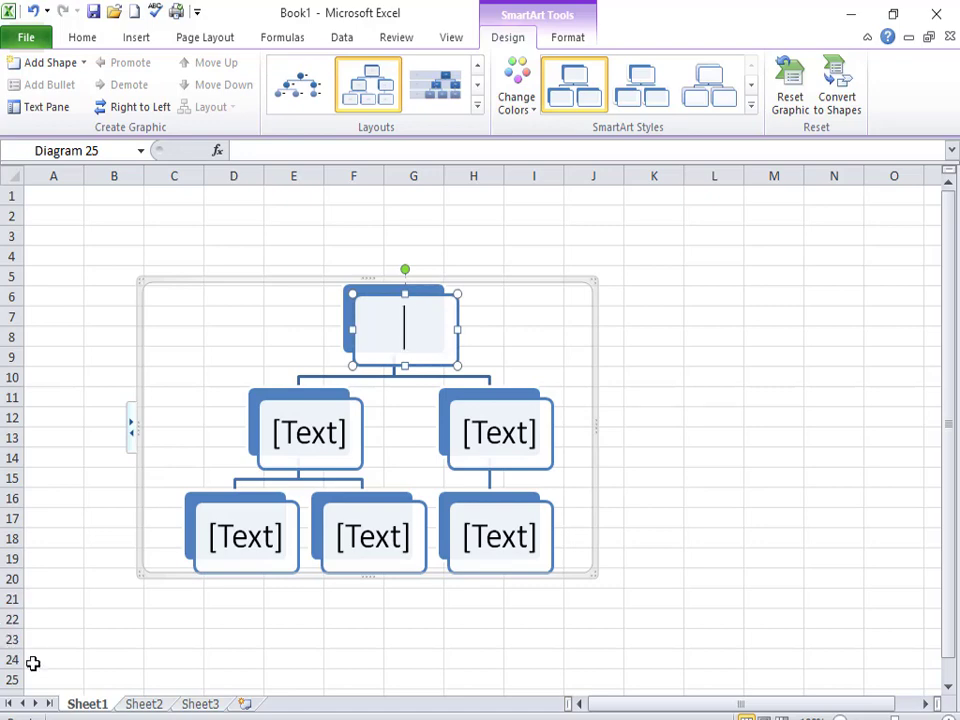
{"action": "type", "text": "coa"}
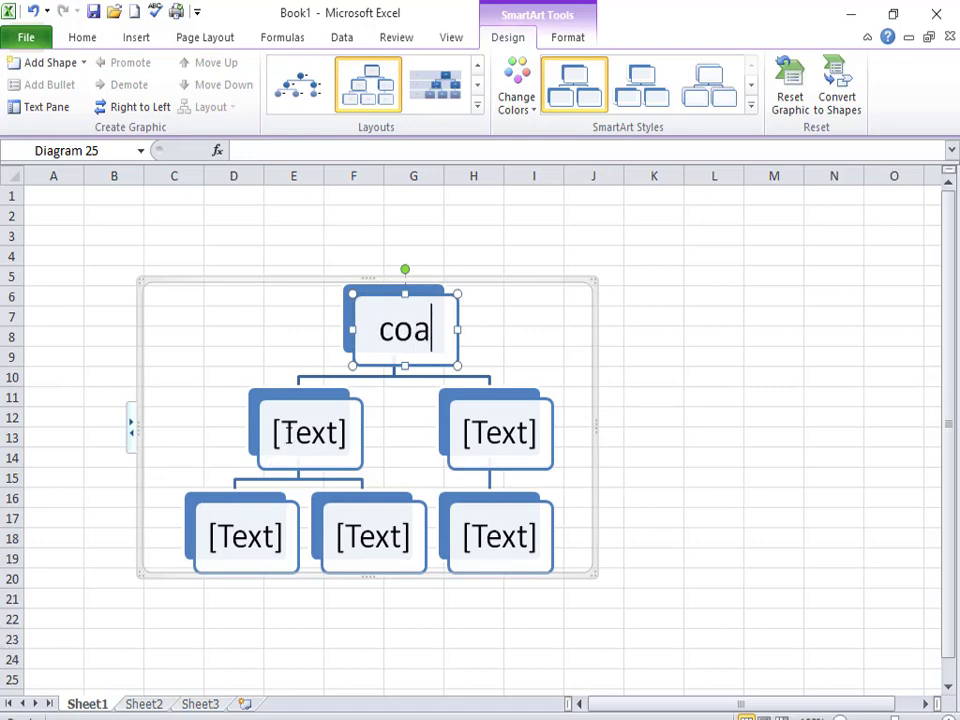
{"action": "left_click", "coordinate": [287, 432]}
{"action": "type", "text": "word"}
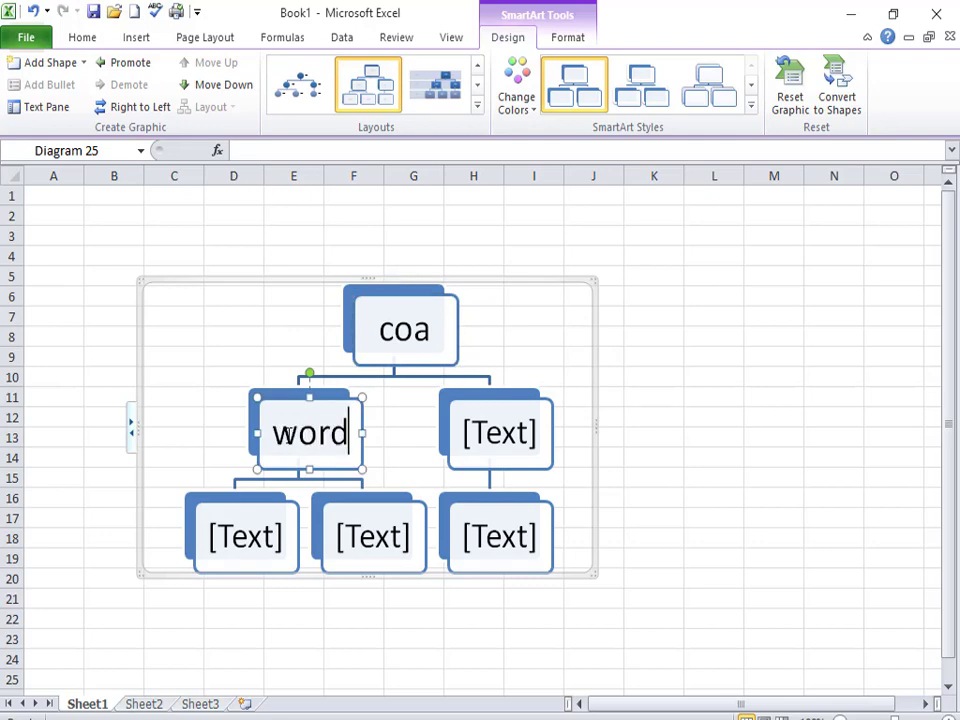
{"action": "left_click", "coordinate": [471, 428]}
{"action": "type", "text": "ex"}
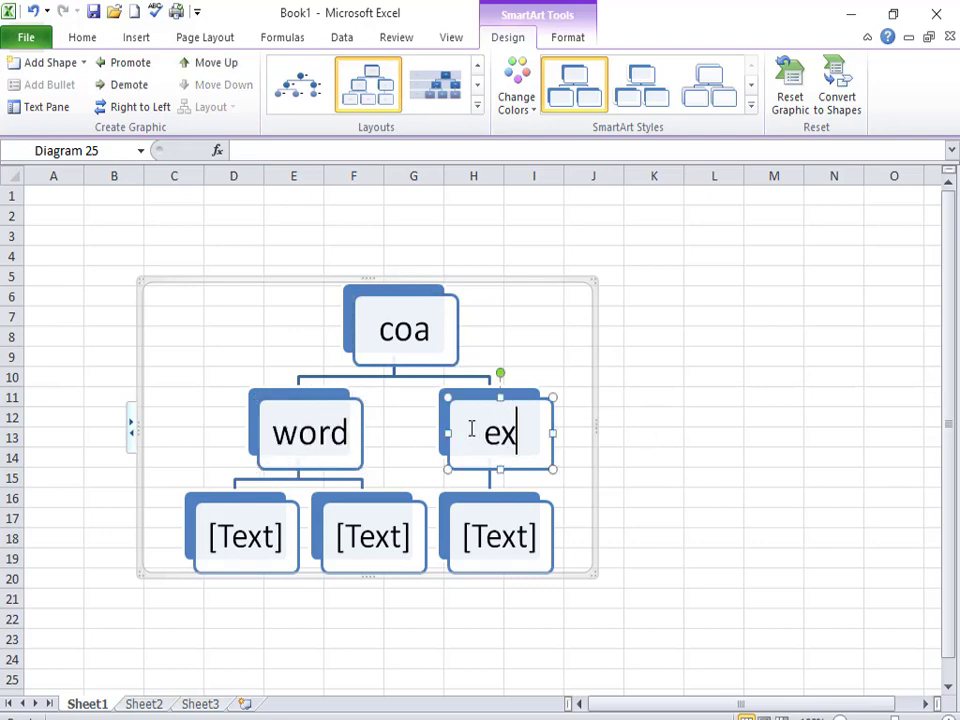
{"action": "type", "text": "cel"}
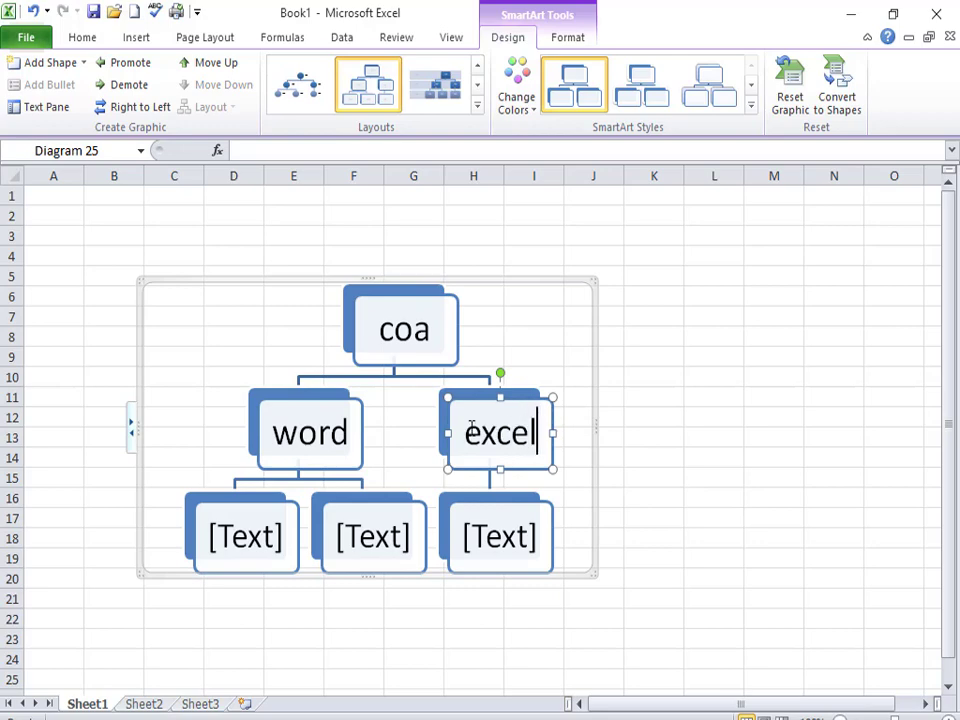
- Label the shapes under word "text" and "A4", and the shape under excel "spreadsheet"
{"action": "left_click", "coordinate": [258, 526]}
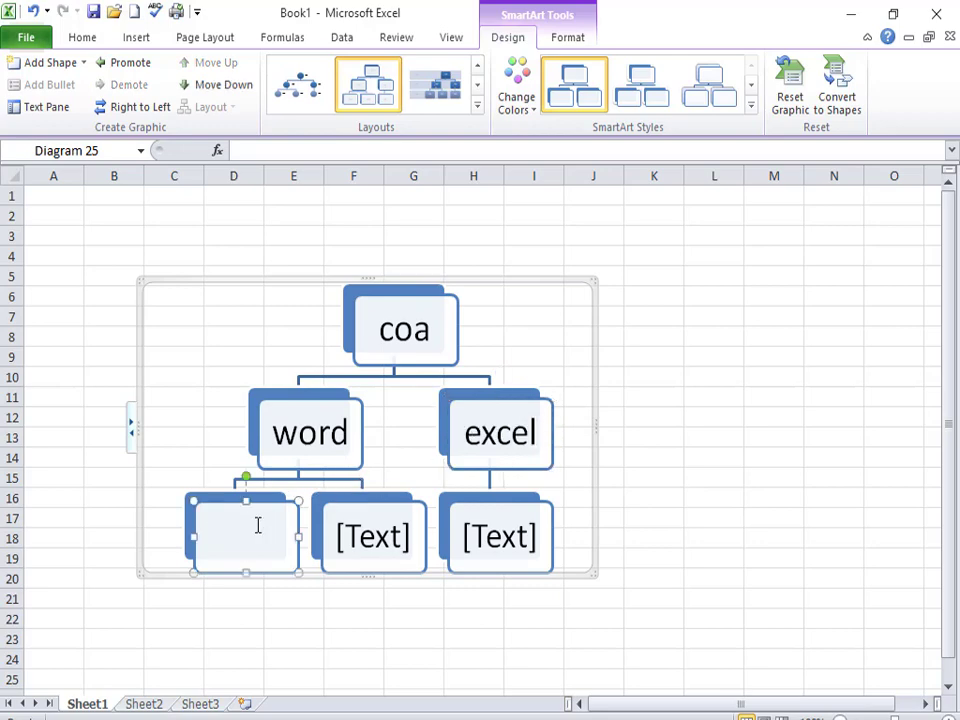
{"action": "type", "text": "text"}
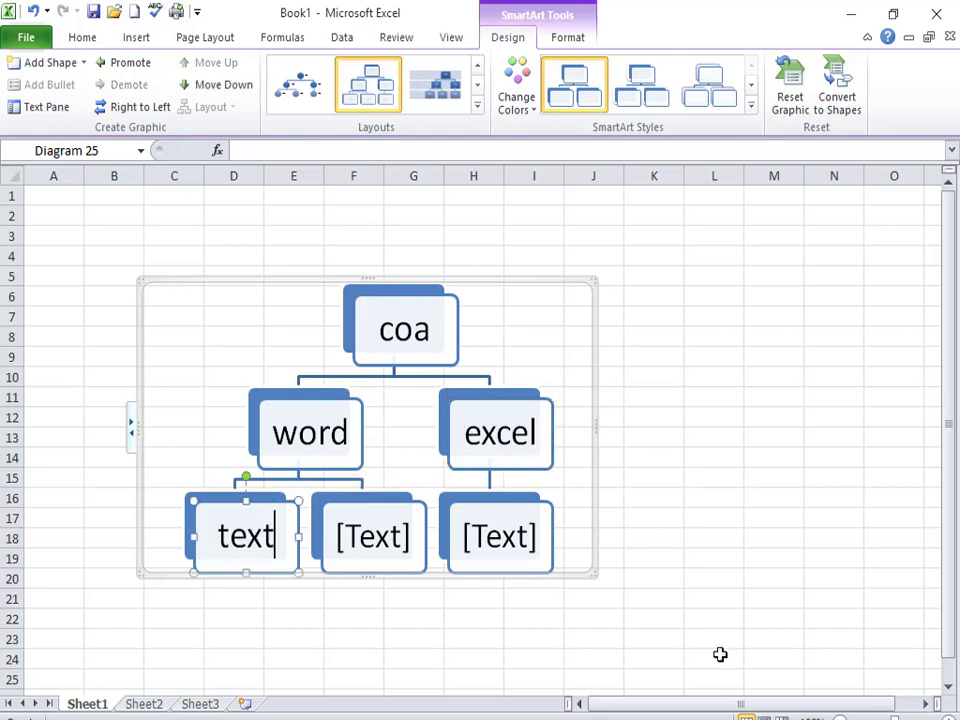
{"action": "left_click", "coordinate": [384, 549]}
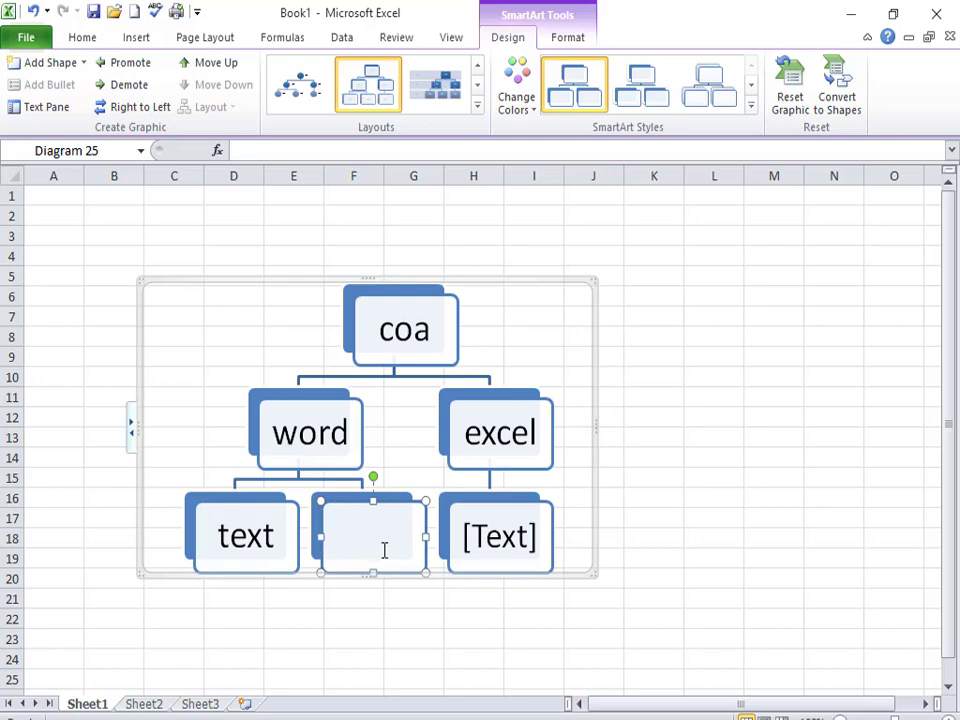
{"action": "type", "text": "a"}
{"action": "key", "text": "BackSpace"}
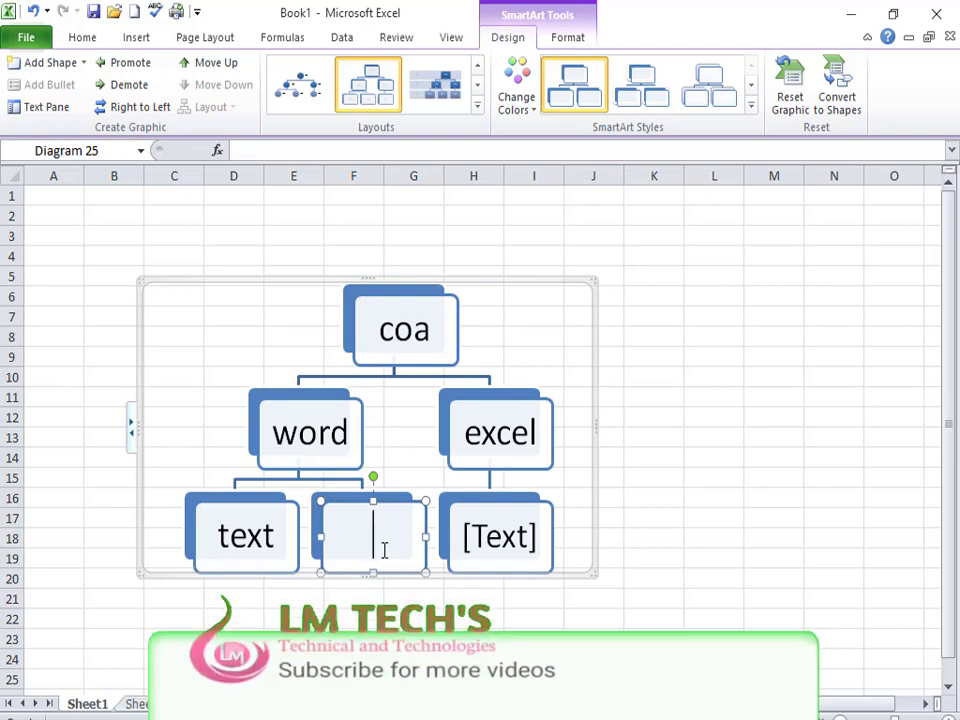
{"action": "type", "text": "A4"}
{"action": "left_click", "coordinate": [460, 535]}
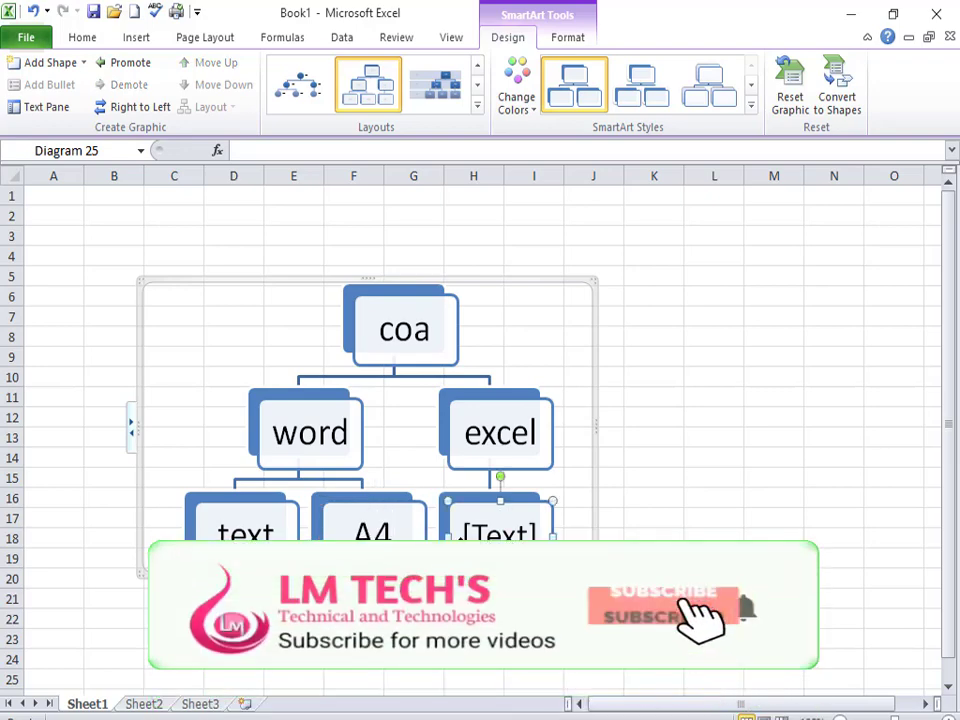
{"action": "type", "text": "spreads"}
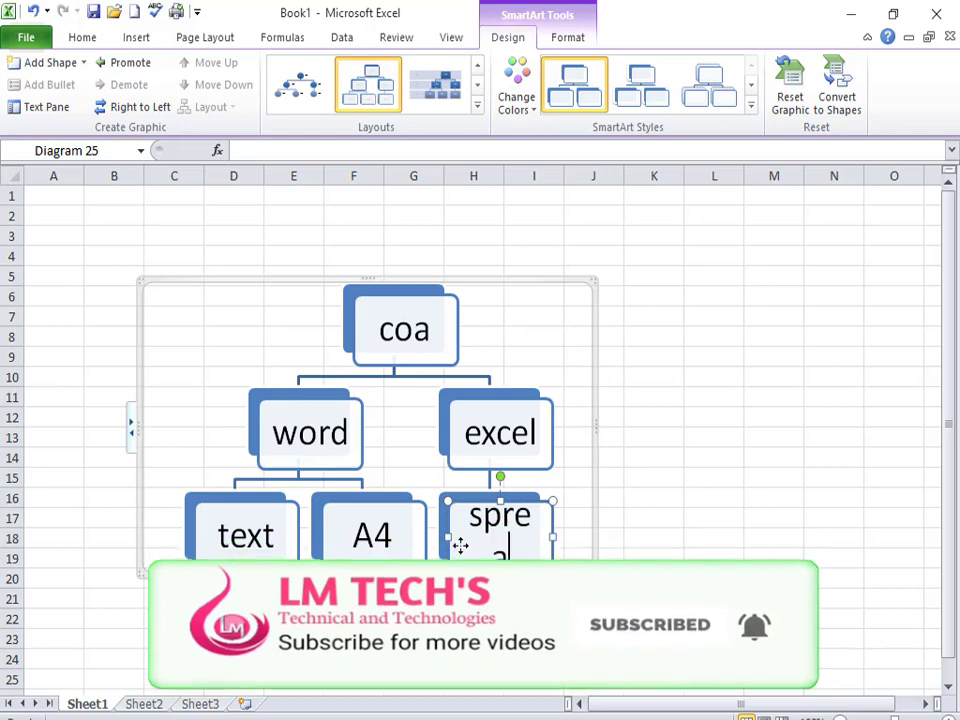
{"action": "type", "text": "heet"}
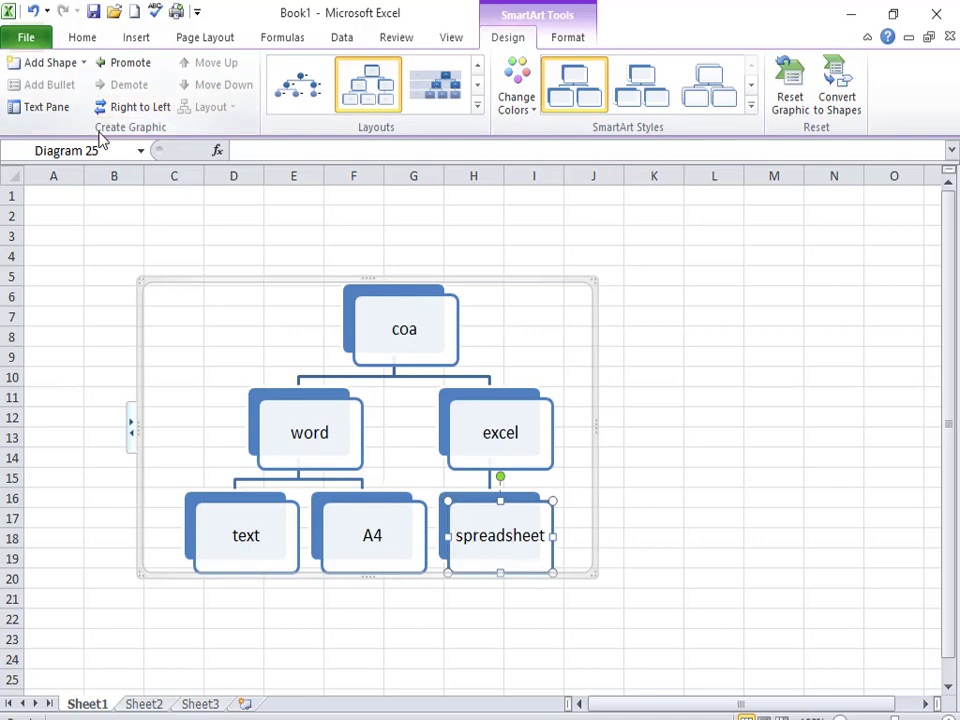
- Add a shape after spreadsheet on the same level and label it "row/columns"
{"action": "left_click", "coordinate": [84, 62]}
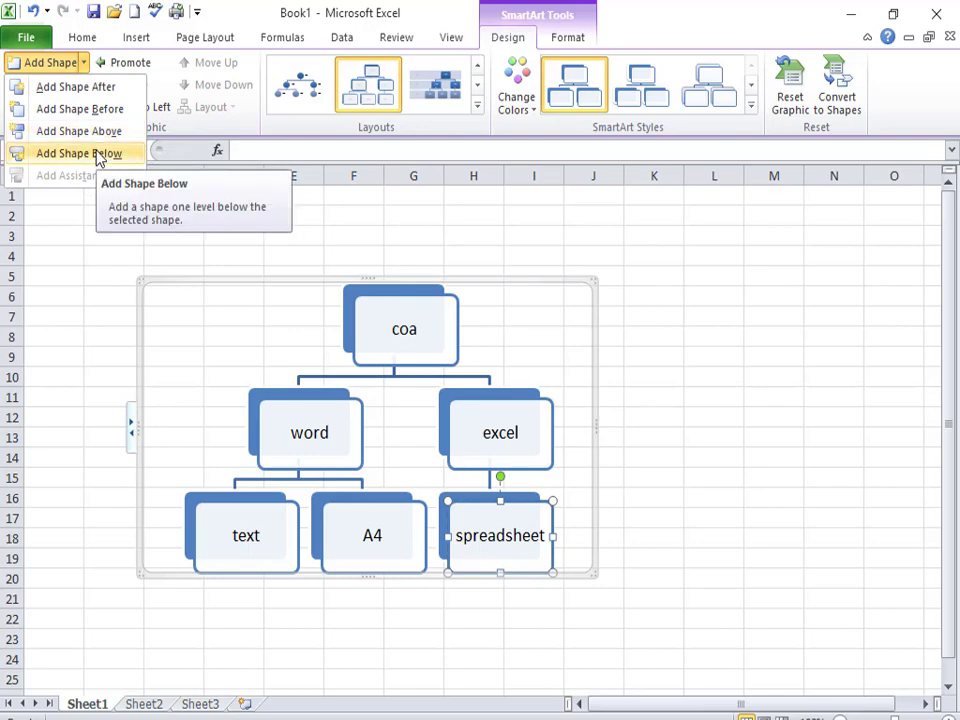
{"action": "left_click", "coordinate": [94, 88]}
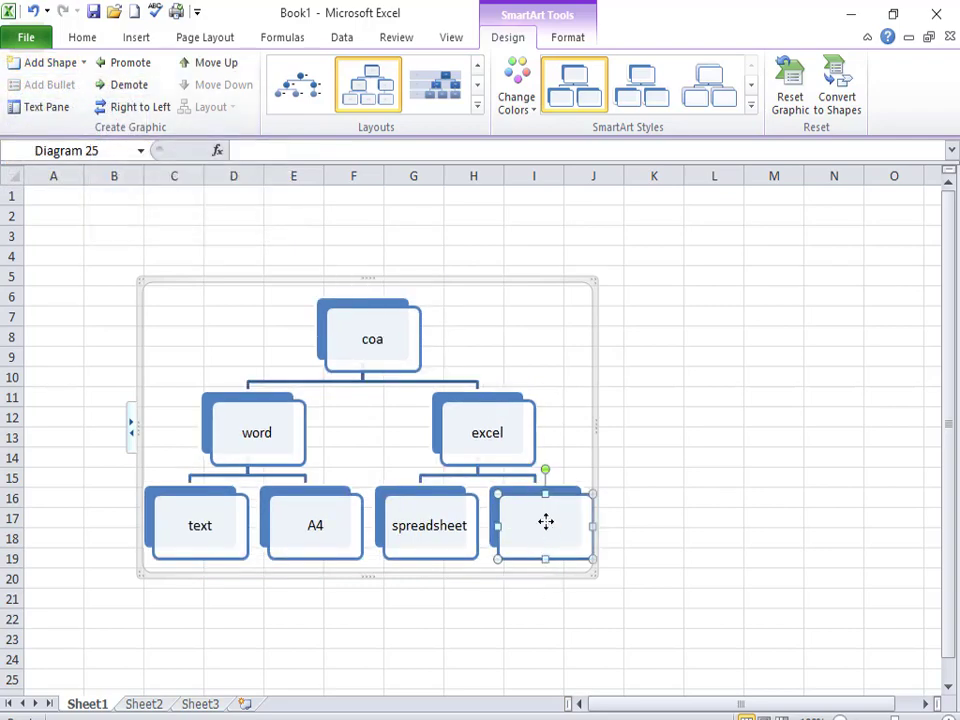
{"action": "type", "text": "row co"}
{"action": "type", "text": "u"}
{"action": "type", "text": "lumns"}
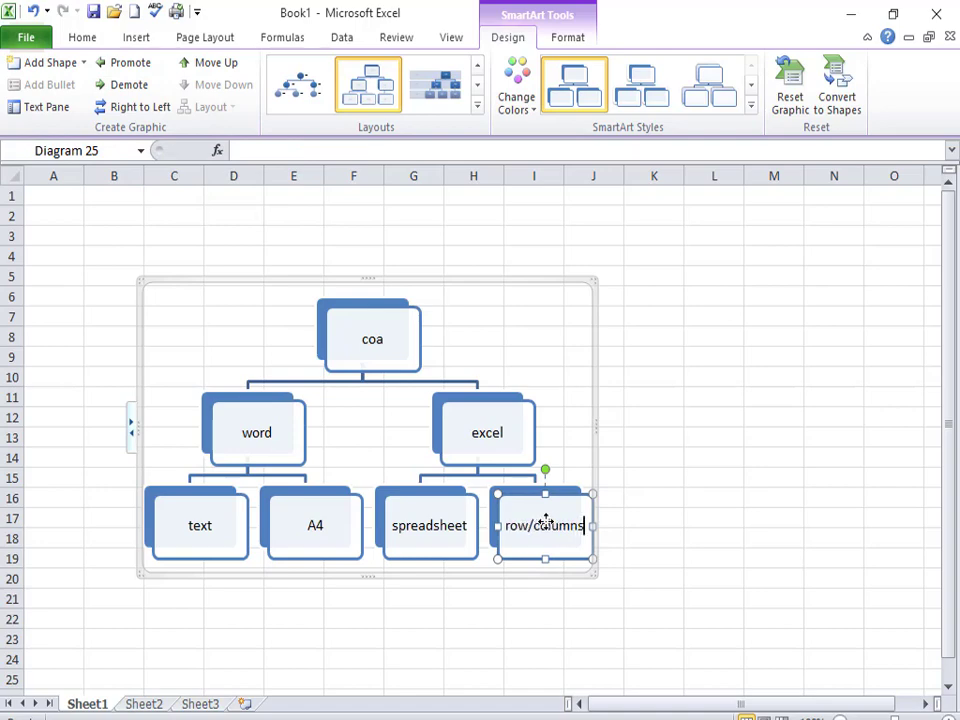
- Add a shape after excel on the second level and label it "ppt"
{"action": "left_click", "coordinate": [480, 429]}
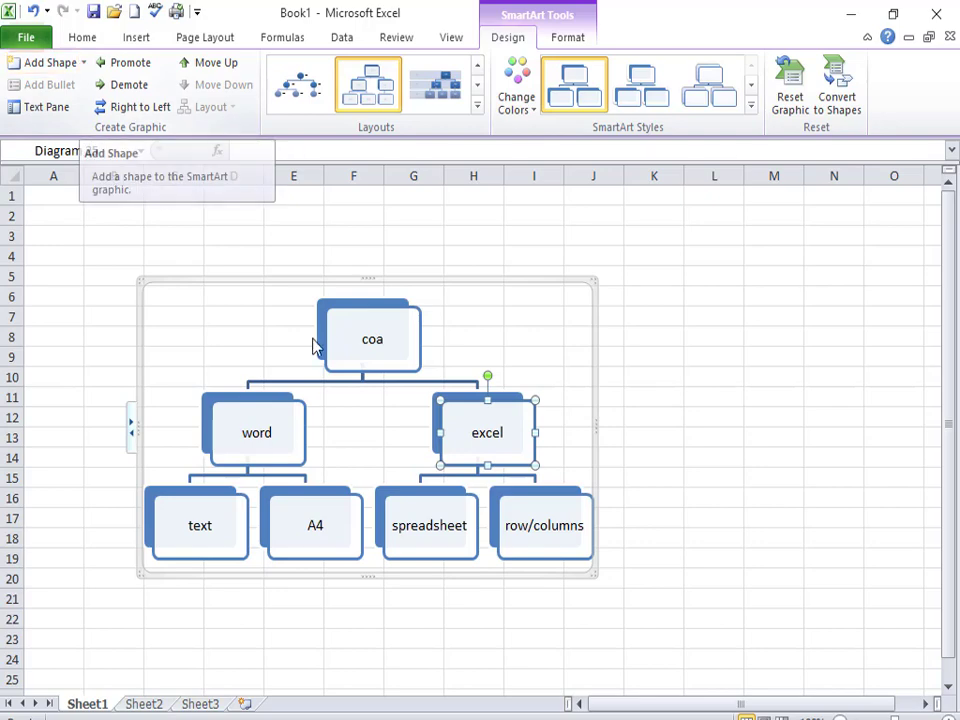
{"action": "left_click", "coordinate": [83, 62]}
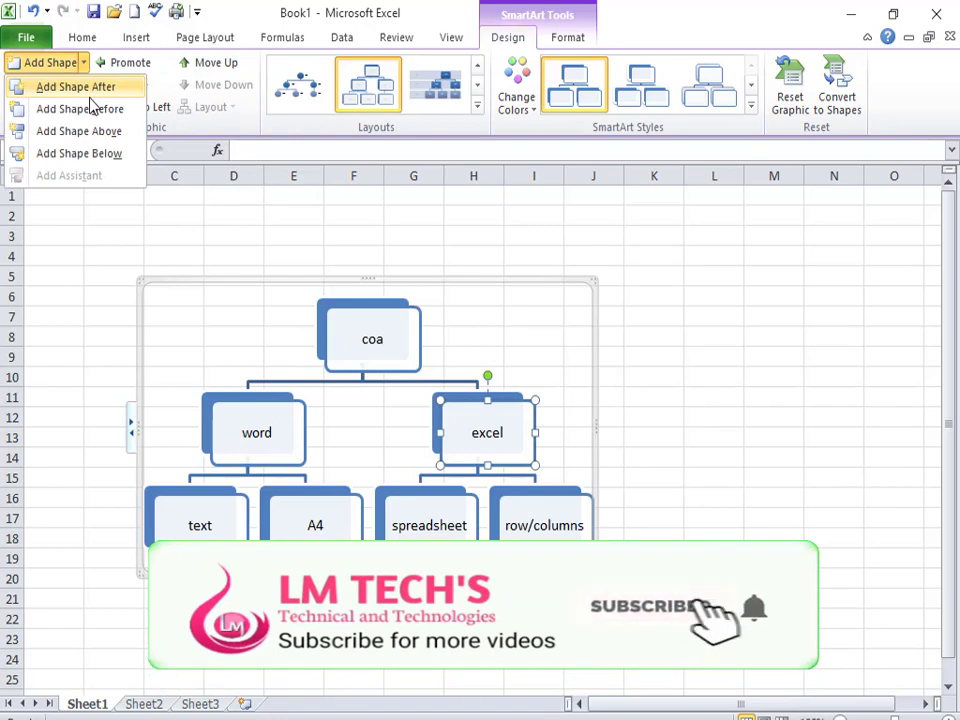
{"action": "left_click", "coordinate": [90, 96]}
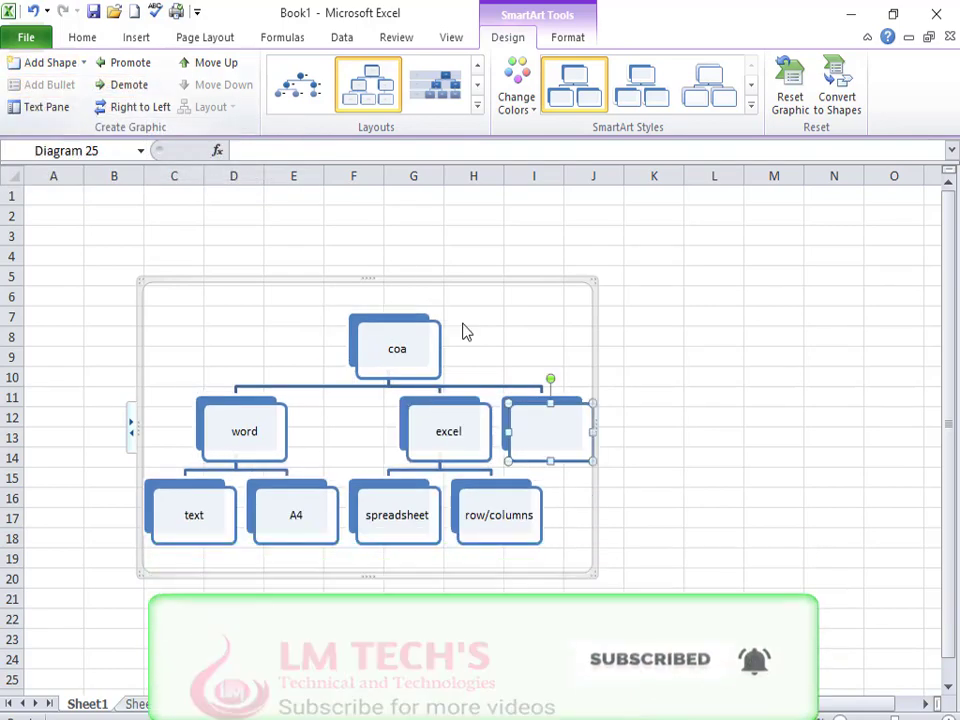
{"action": "type", "text": "ppt"}
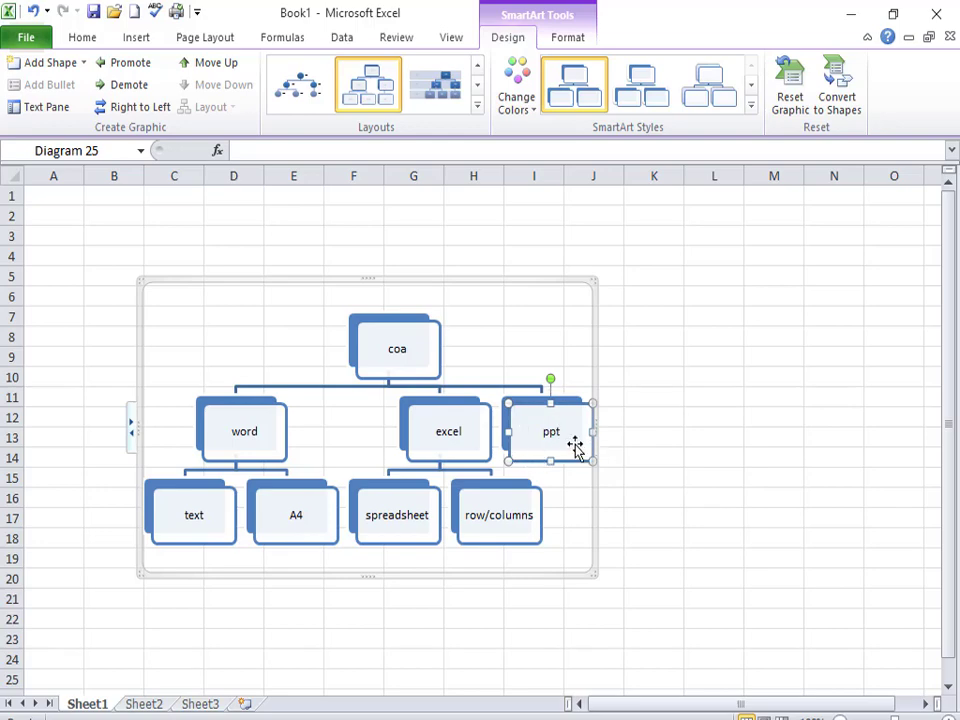
- Add a shape one level below ppt and label it "slides"
{"action": "left_click", "coordinate": [83, 64]}
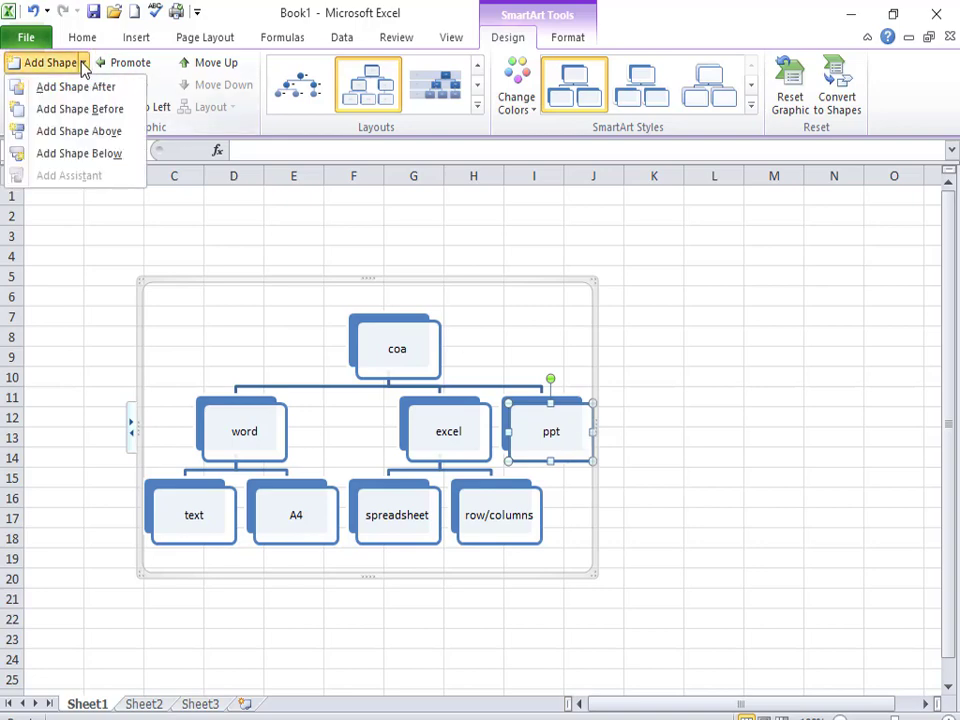
{"action": "left_click", "coordinate": [90, 153]}
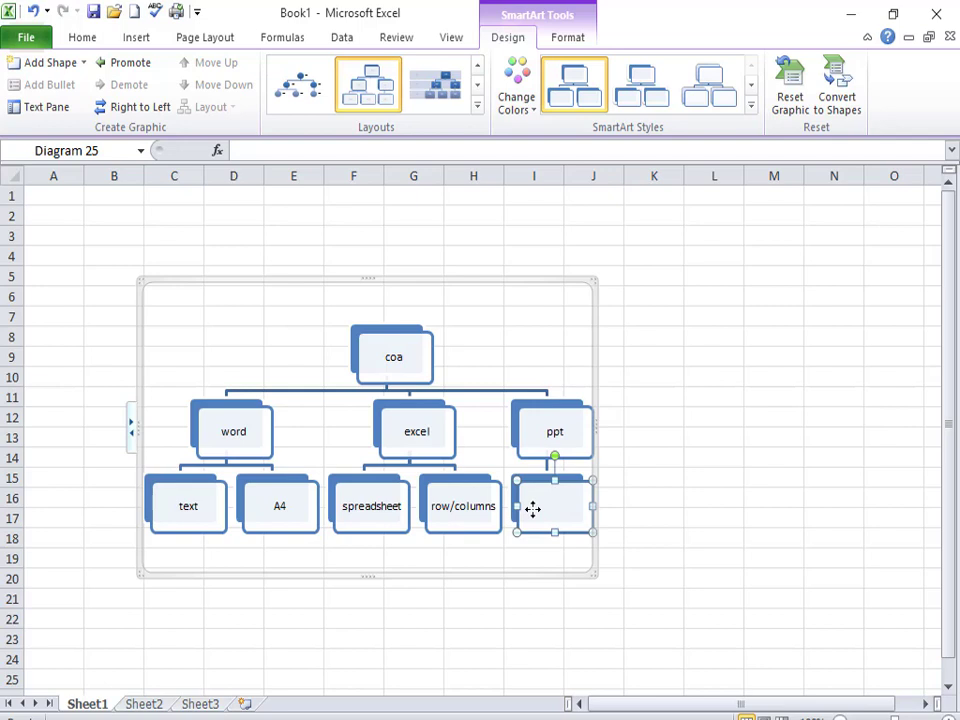
{"action": "type", "text": "slides"}
{"action": "left_click", "coordinate": [440, 513]}
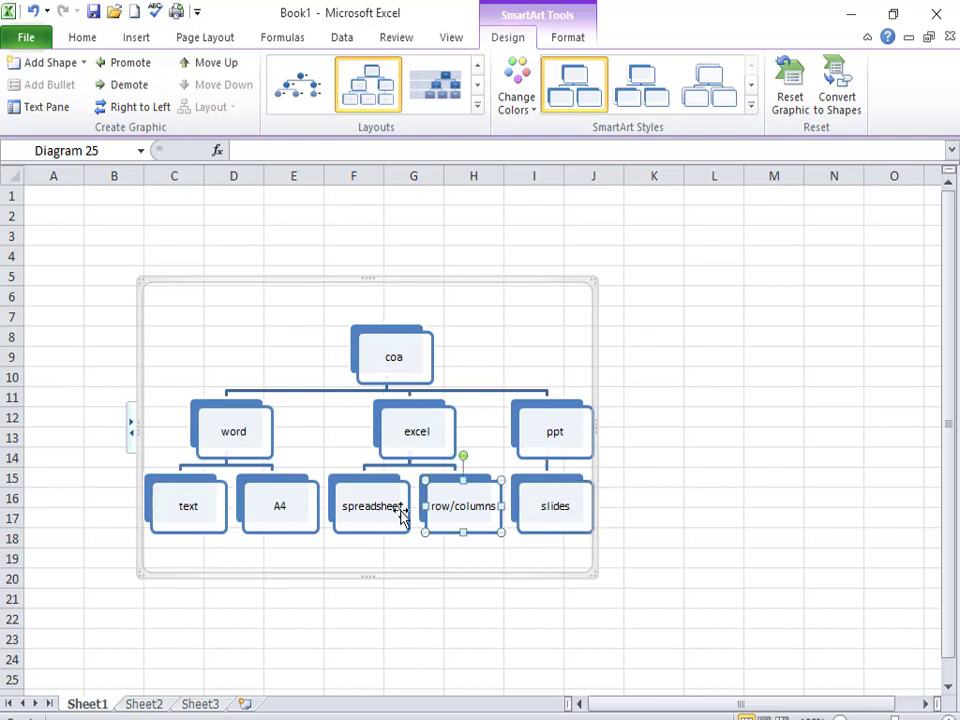
{"action": "left_click", "coordinate": [370, 513]}
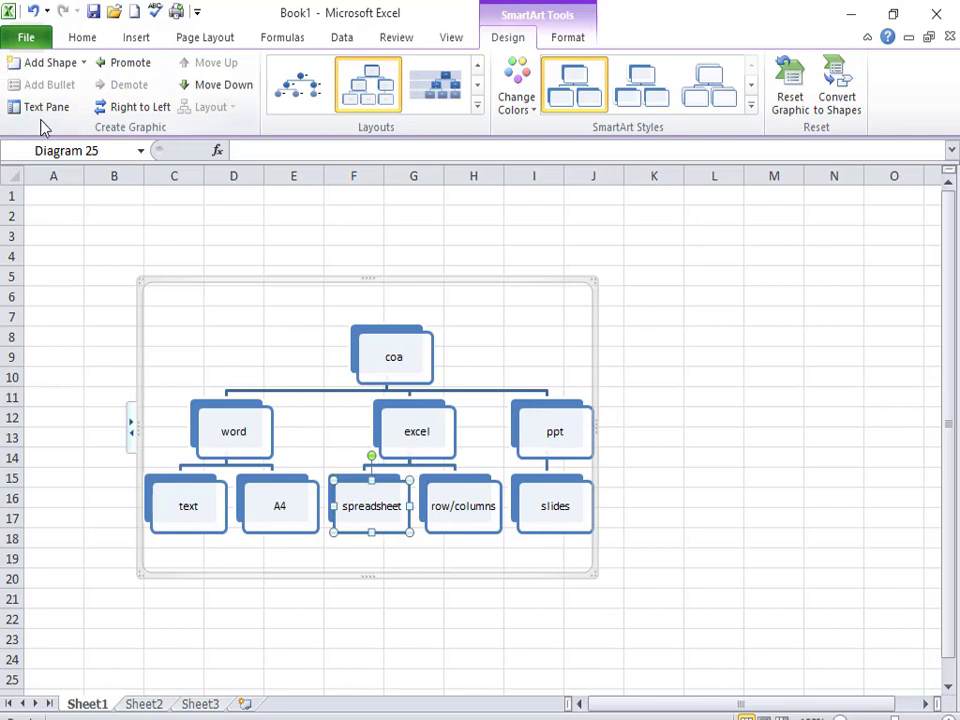
{"action": "left_click", "coordinate": [416, 441]}
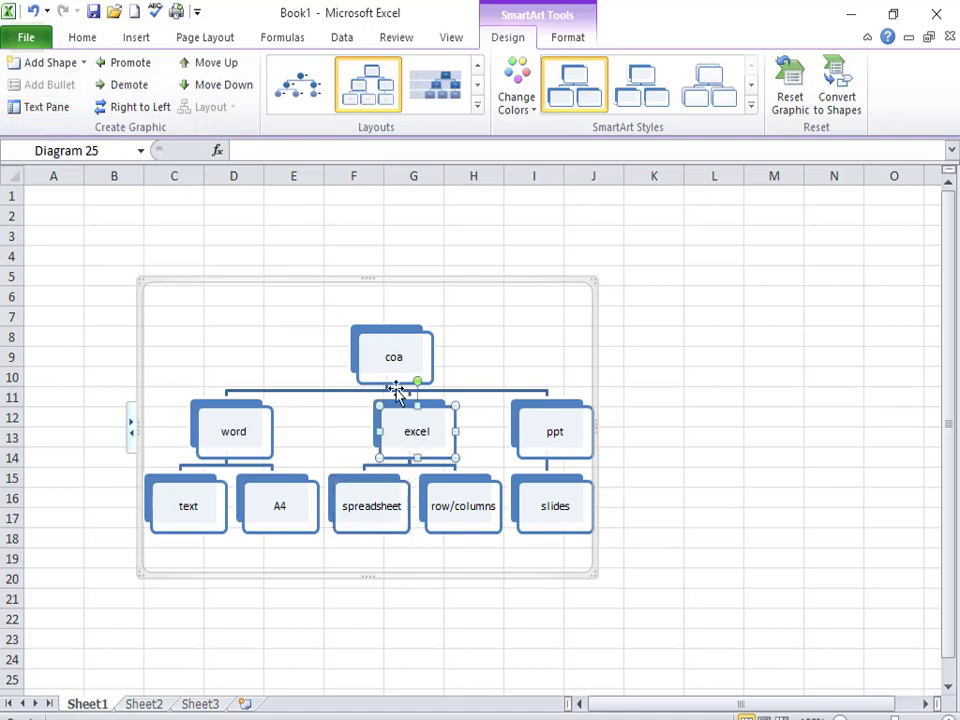
{"action": "left_click", "coordinate": [373, 349]}
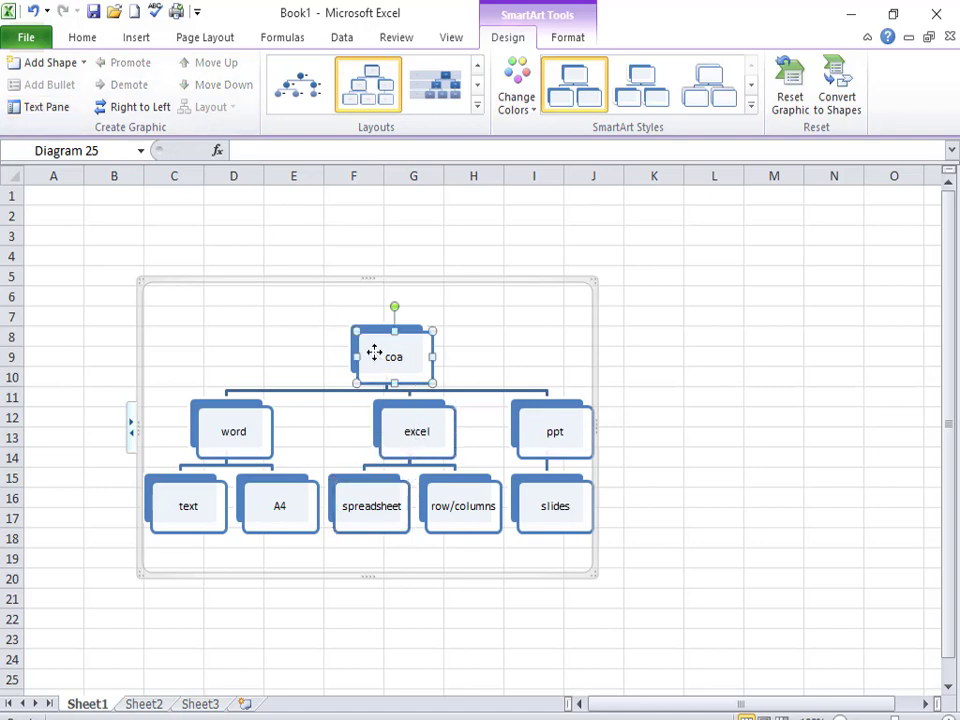
{"action": "left_click", "coordinate": [549, 429]}
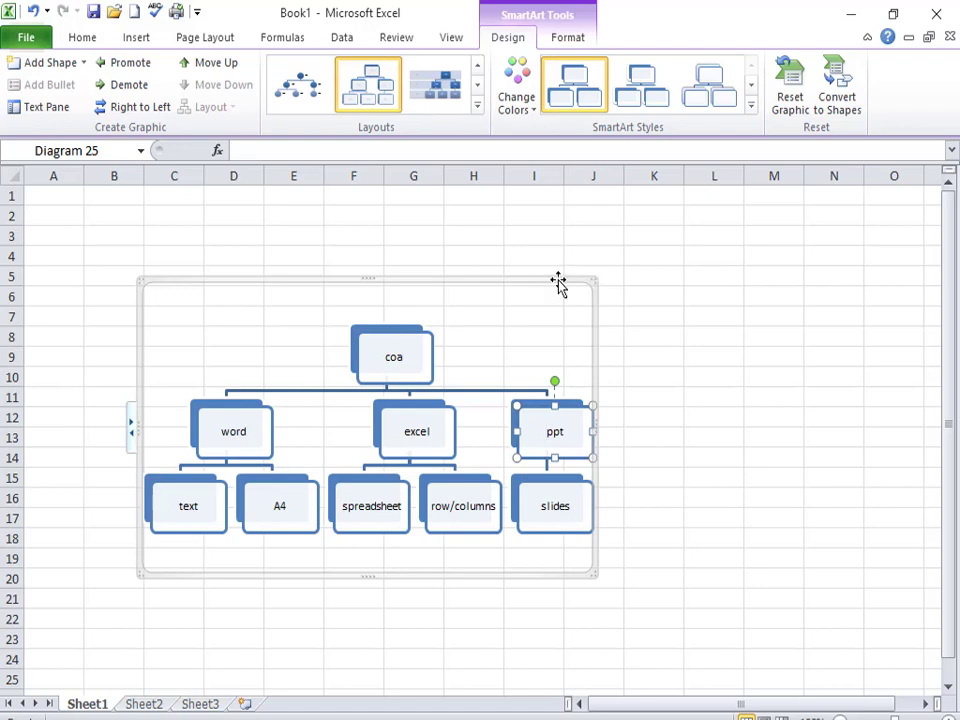
- Move the hierarchy graphic to about columns F to M starting at row 4, and show its text pane
{"action": "left_click_drag", "start_coordinate": [598, 274], "coordinate": [735, 251]}
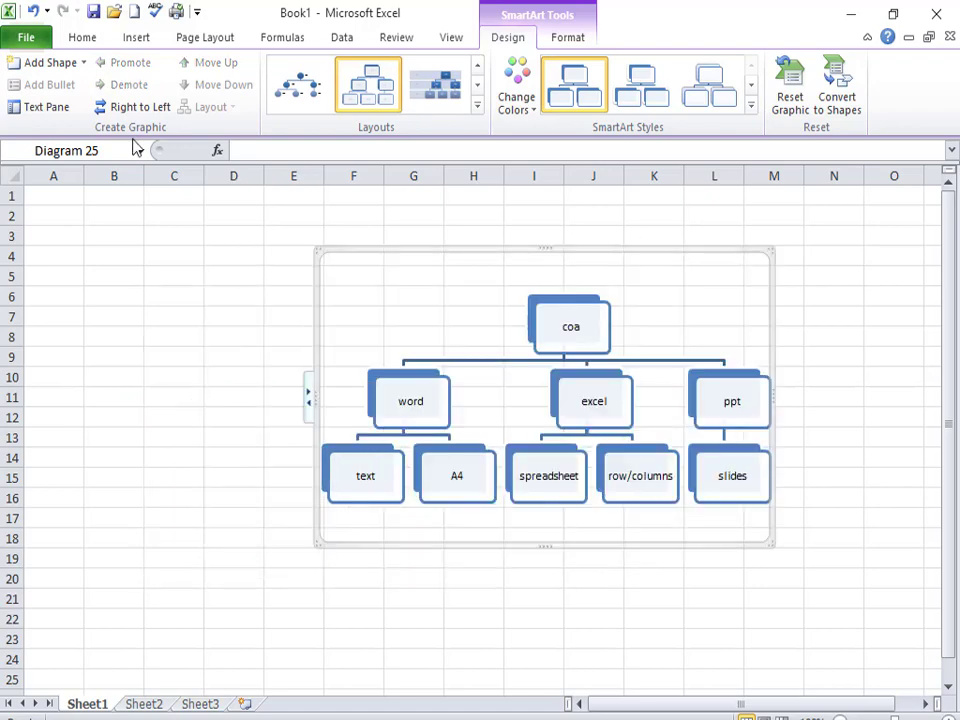
{"action": "left_click", "coordinate": [35, 107]}
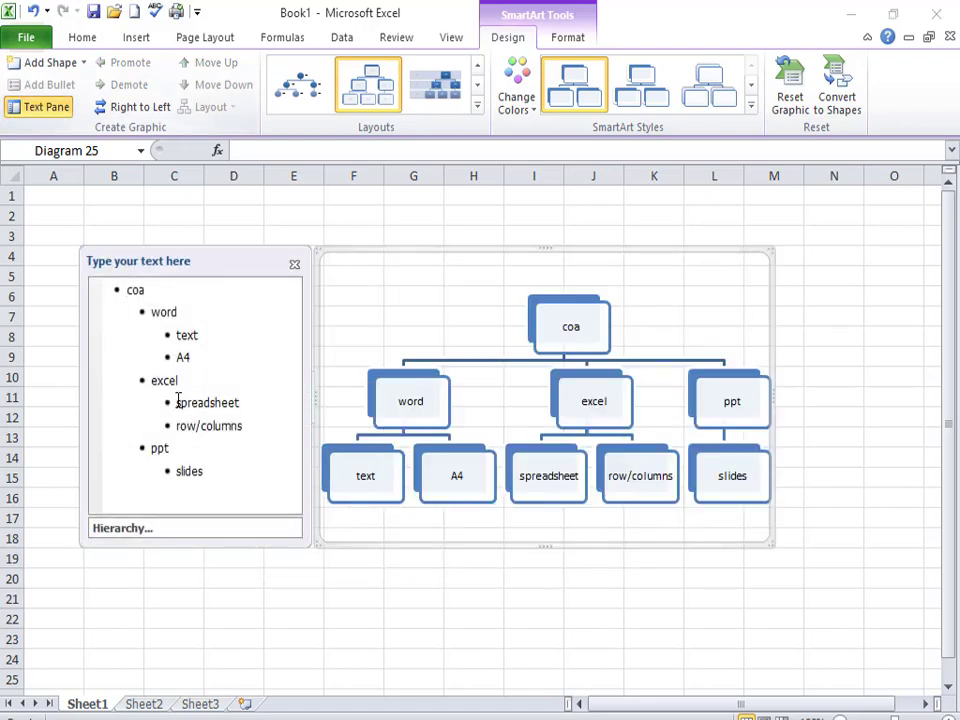
- Enlarge the text pane downward to about row 23 and change the A4 entry to "A4 document"
{"action": "left_click_drag", "start_coordinate": [210, 540], "coordinate": [231, 643]}
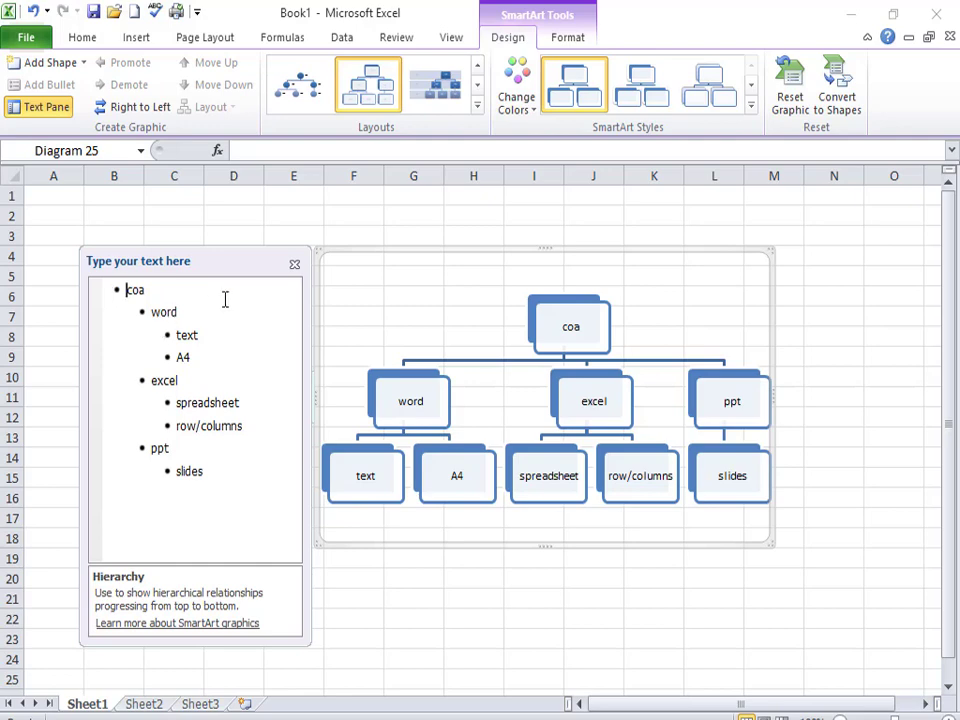
{"action": "left_click", "coordinate": [196, 357]}
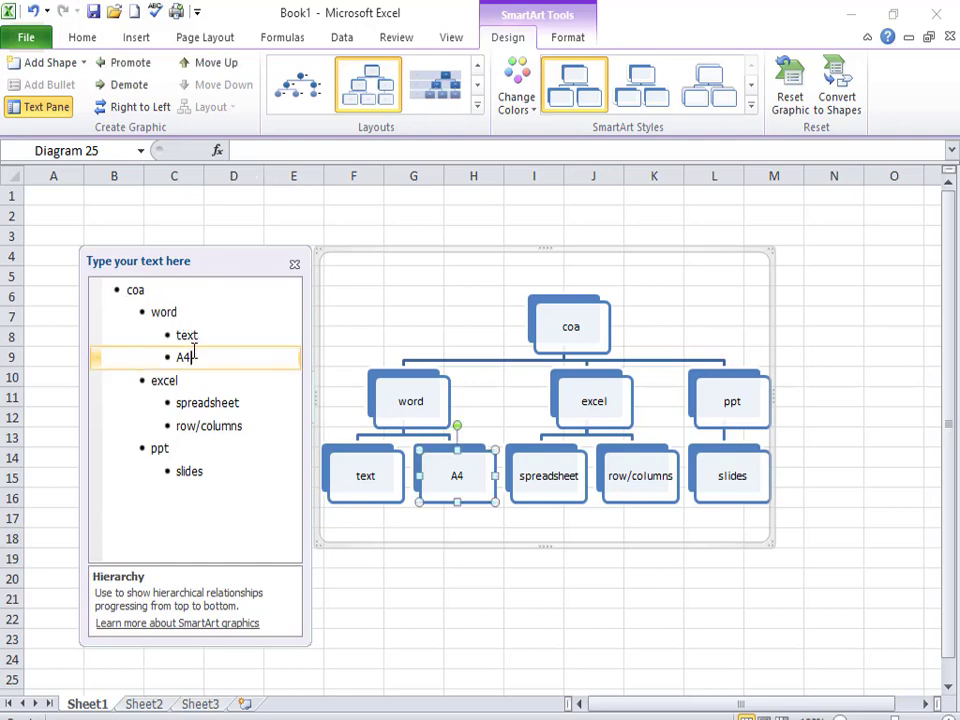
{"action": "type", "text": "document"}
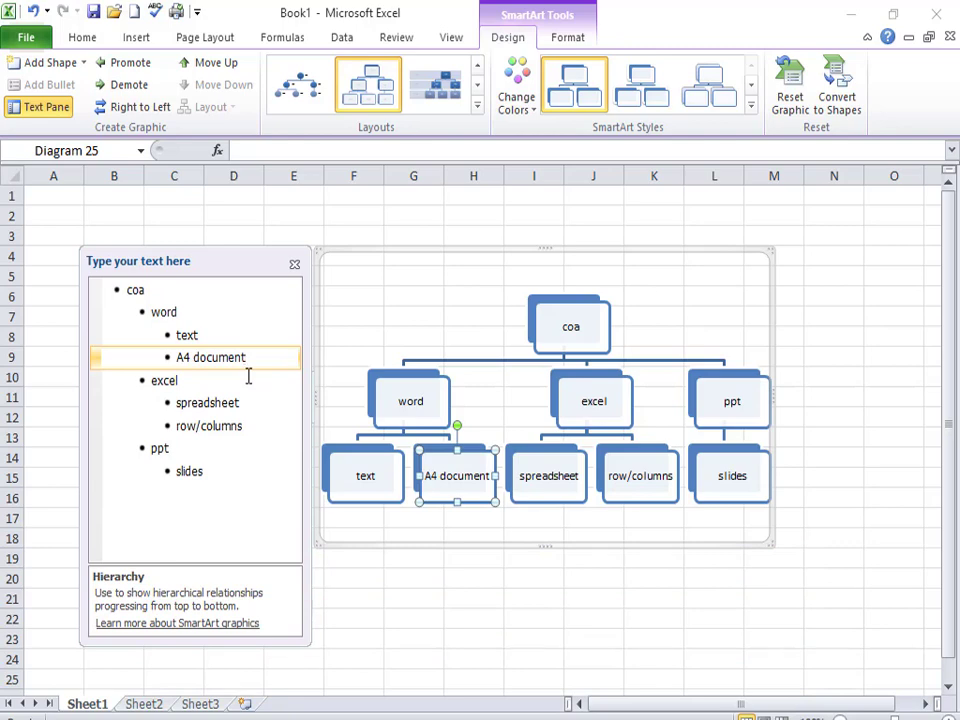
- Add an empty shape after A4 document and another after spreadsheet, and close the text pane
{"action": "key", "text": "Return"}
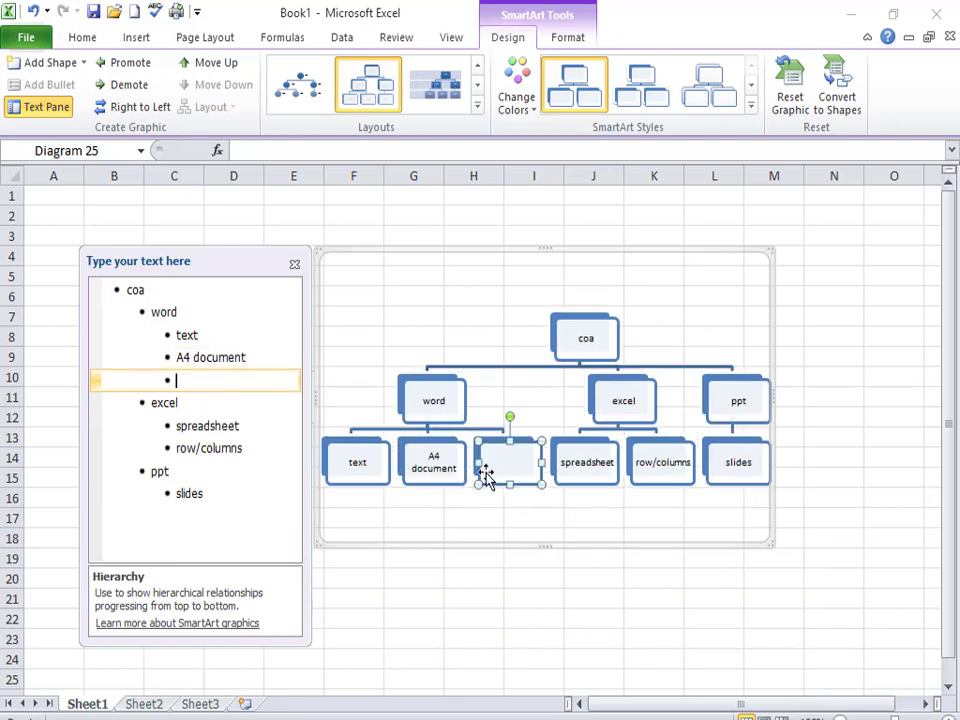
{"action": "left_click", "coordinate": [261, 453]}
{"action": "left_click", "coordinate": [258, 436]}
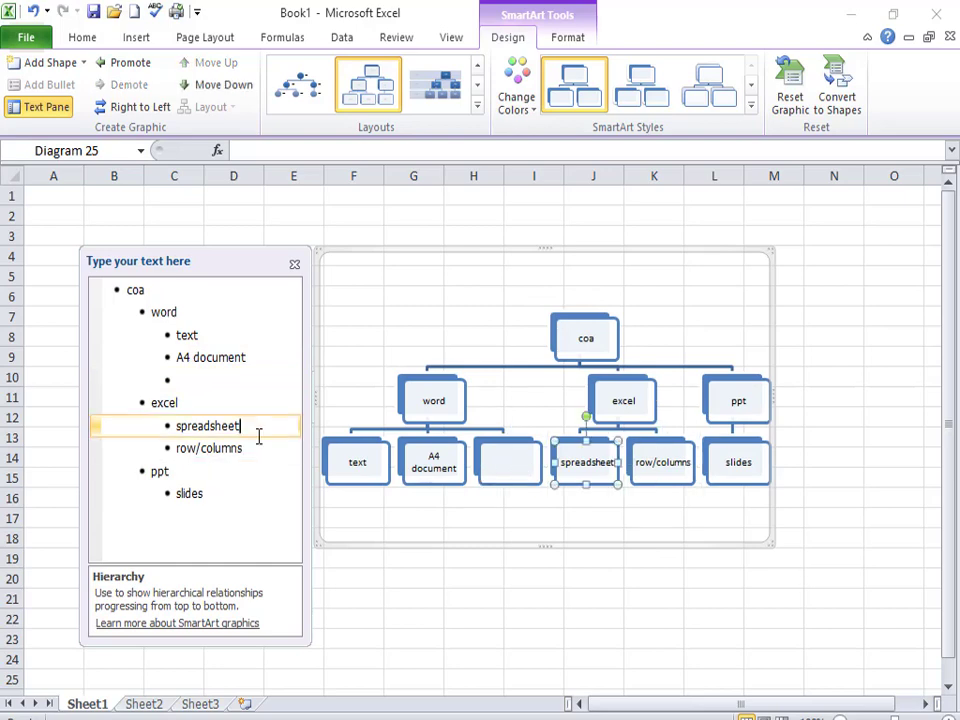
{"action": "key", "text": "Return"}
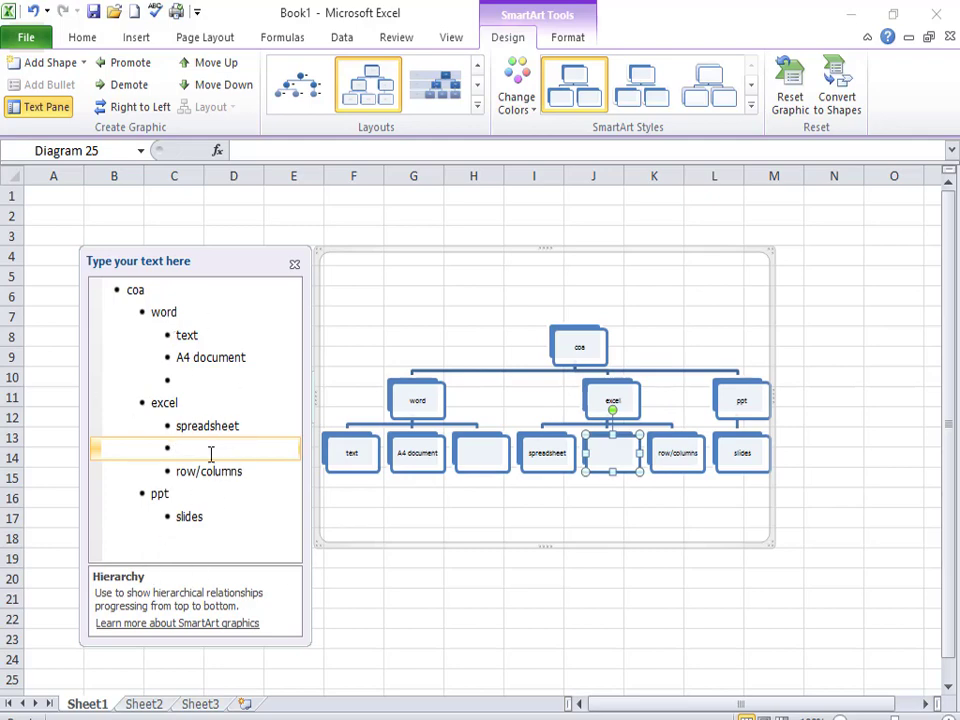
{"action": "left_click", "coordinate": [295, 265]}
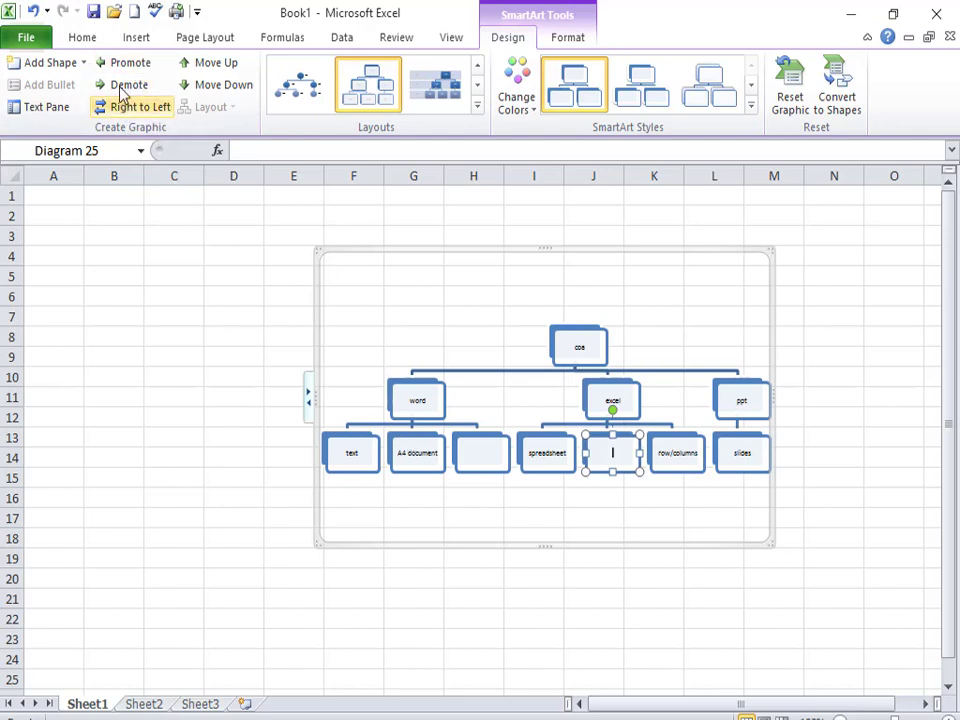
- Promote the word shape to the top level and check how the surrounding shapes are arranged
{"action": "left_click", "coordinate": [420, 401]}
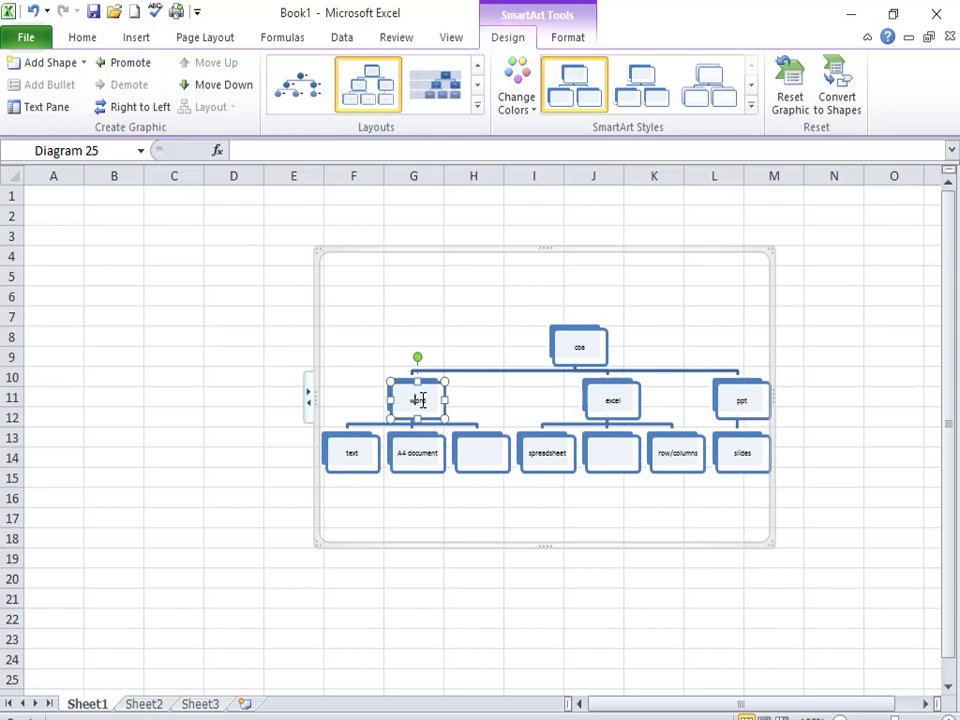
{"action": "left_click", "coordinate": [137, 68]}
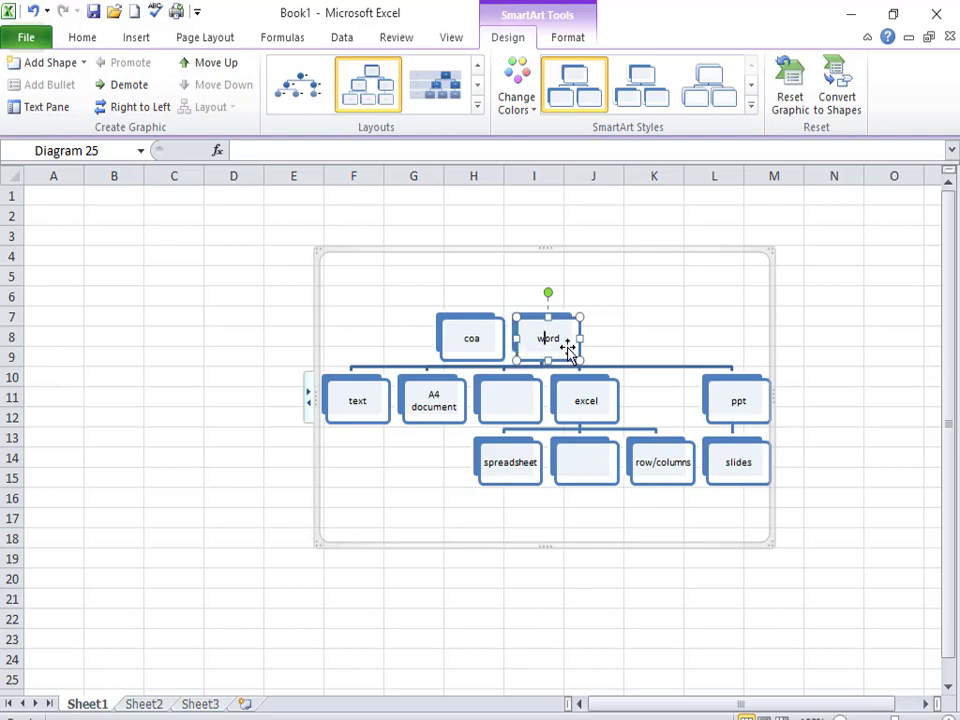
{"action": "left_click", "coordinate": [471, 340]}
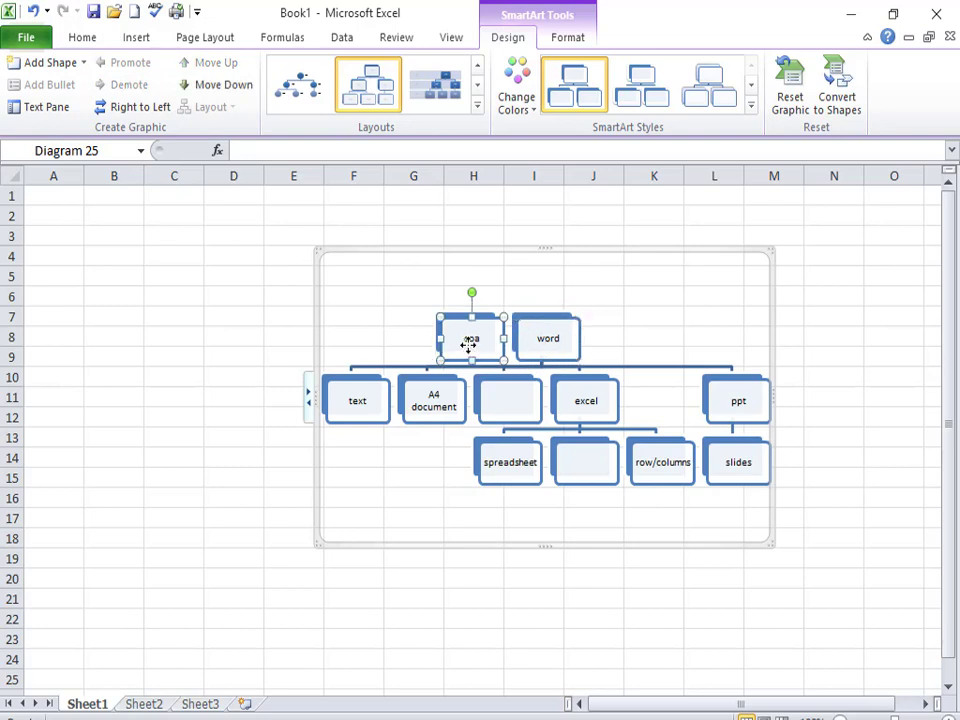
{"action": "left_click", "coordinate": [444, 398]}
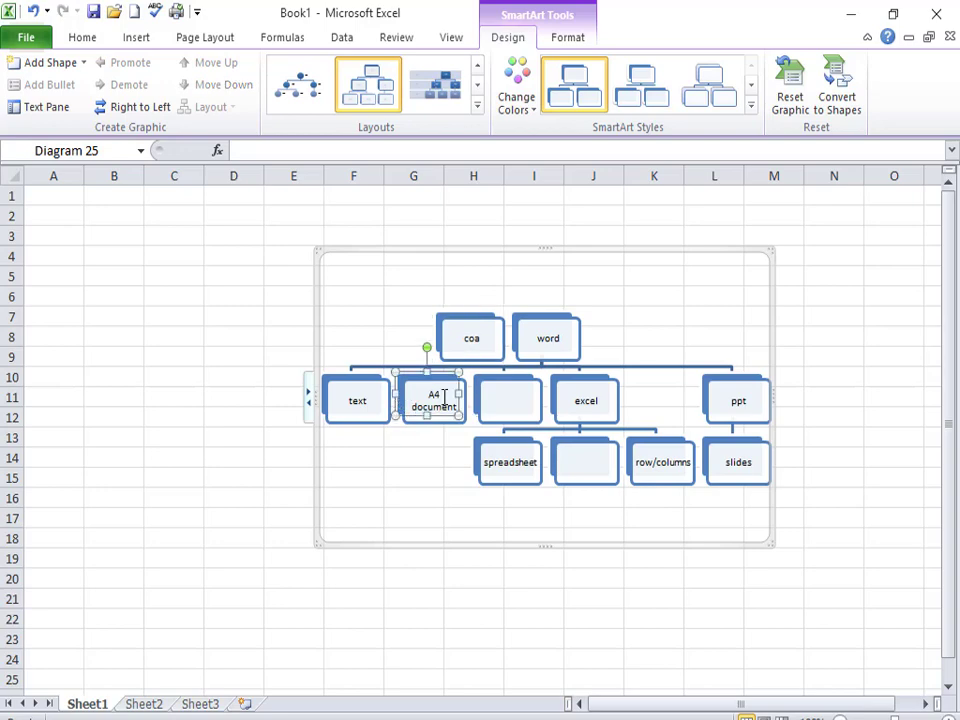
{"action": "left_click", "coordinate": [536, 401]}
{"action": "left_click", "coordinate": [602, 402]}
{"action": "left_click", "coordinate": [531, 336]}
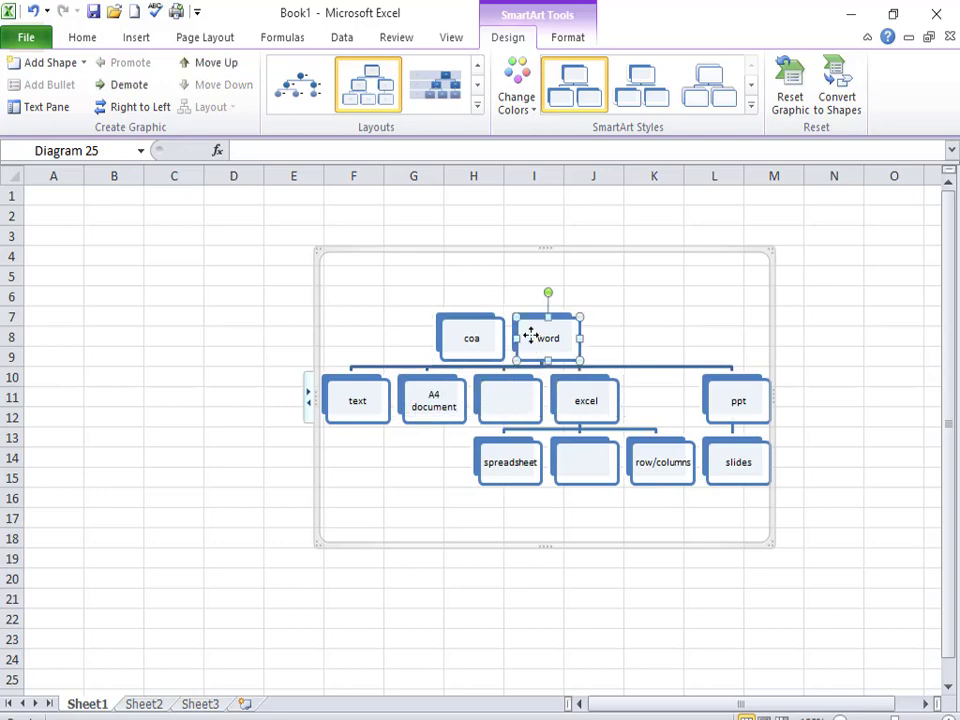
- Promote the ppt shape to the top level and demote it again
{"action": "left_click", "coordinate": [752, 399]}
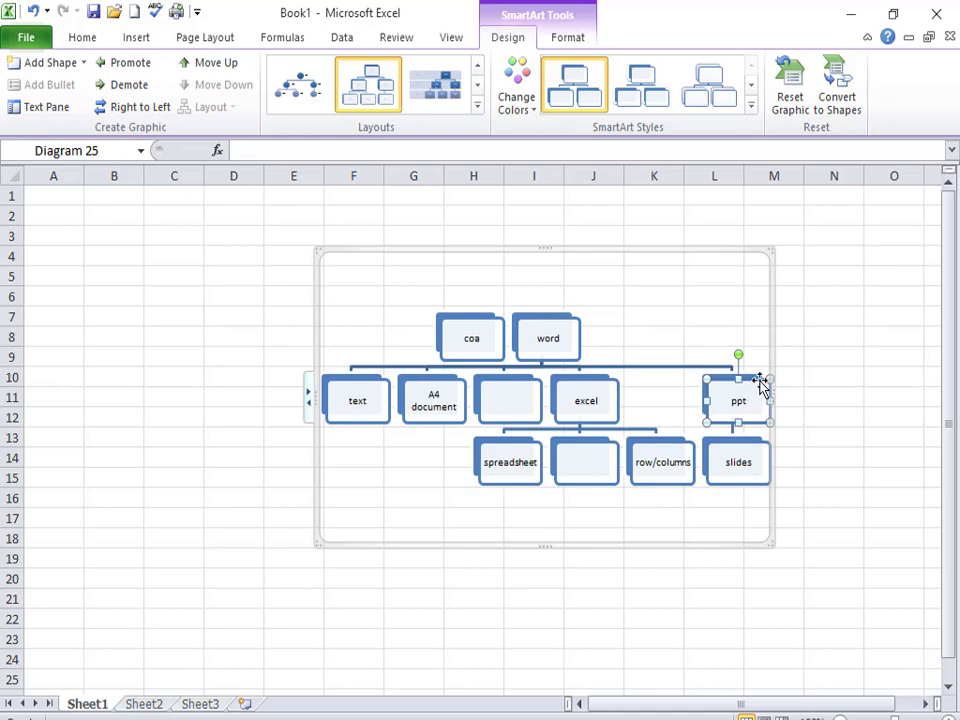
{"action": "left_click", "coordinate": [124, 72]}
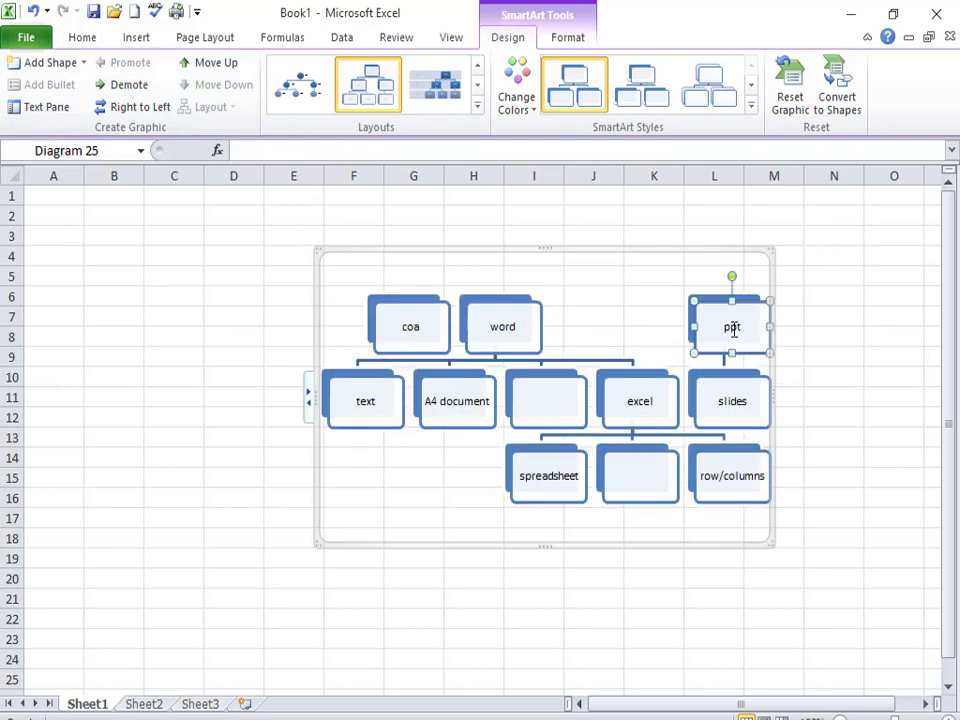
{"action": "left_click", "coordinate": [127, 87]}
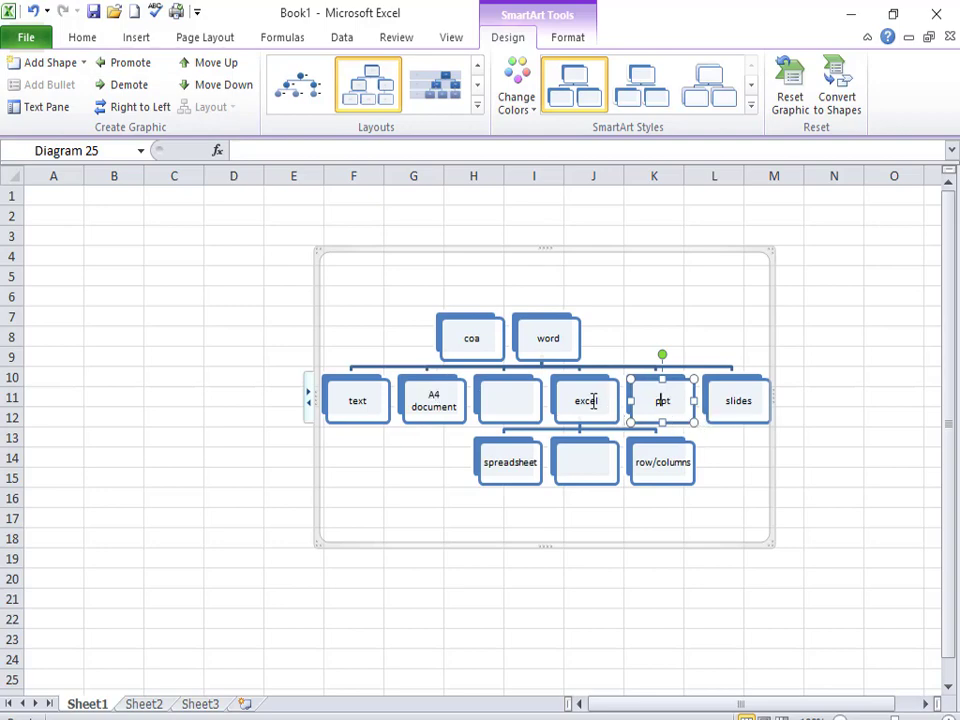
- Undo the level changes made to the ppt and word shapes
{"action": "key", "text": "alt+shift+Left"}
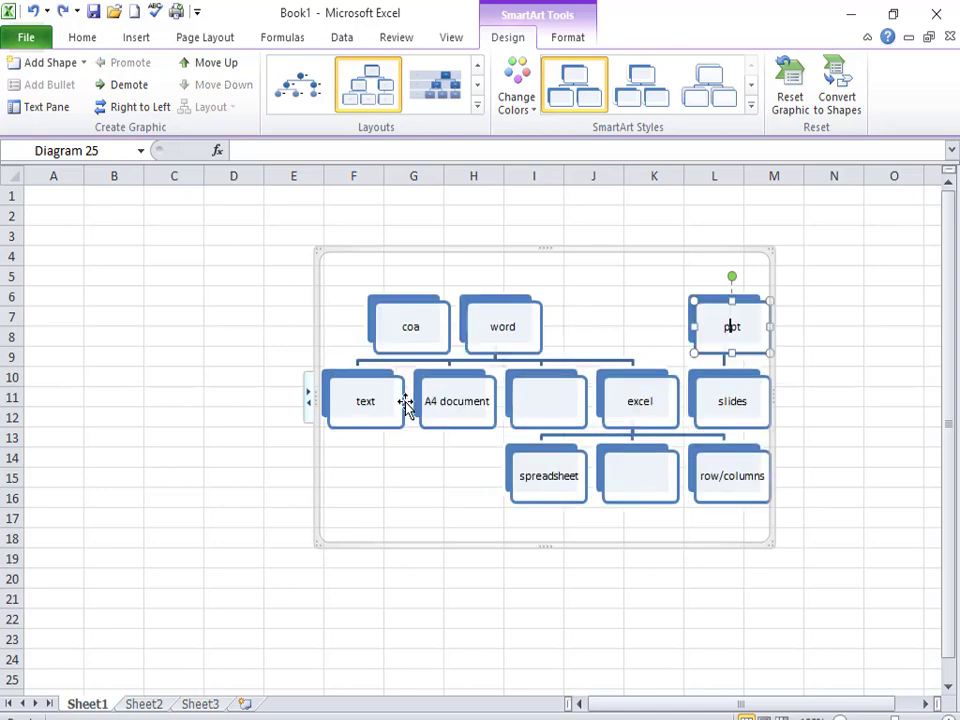
{"action": "key", "text": "alt+shift+Right"}
{"action": "key", "text": "ctrl+z"}
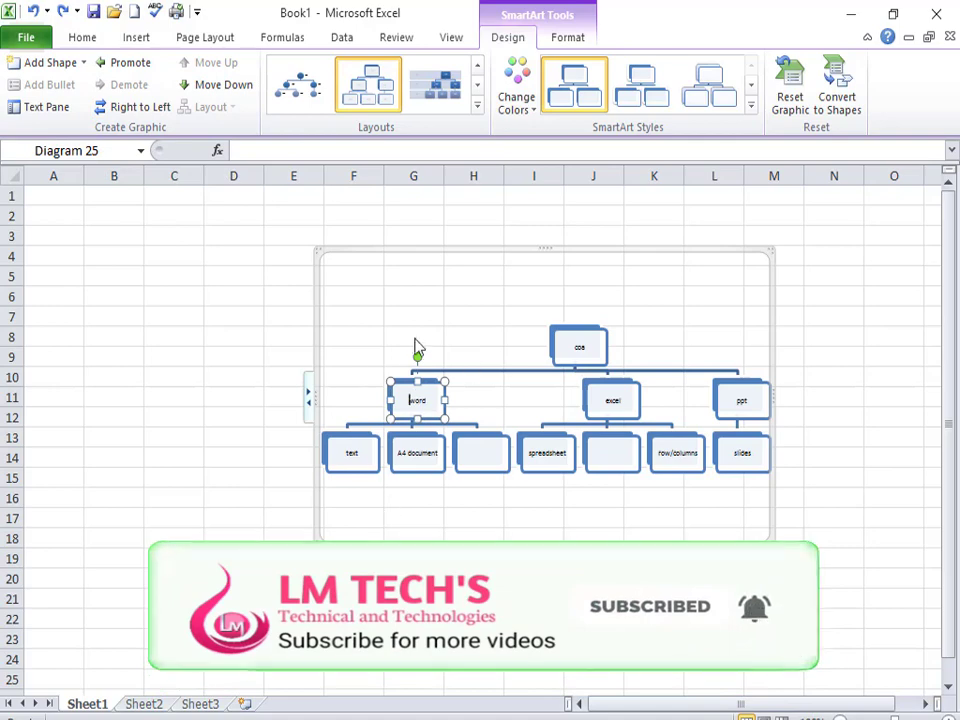
- Switch the hierarchy's branch order to right to left
{"action": "left_click", "coordinate": [146, 114]}
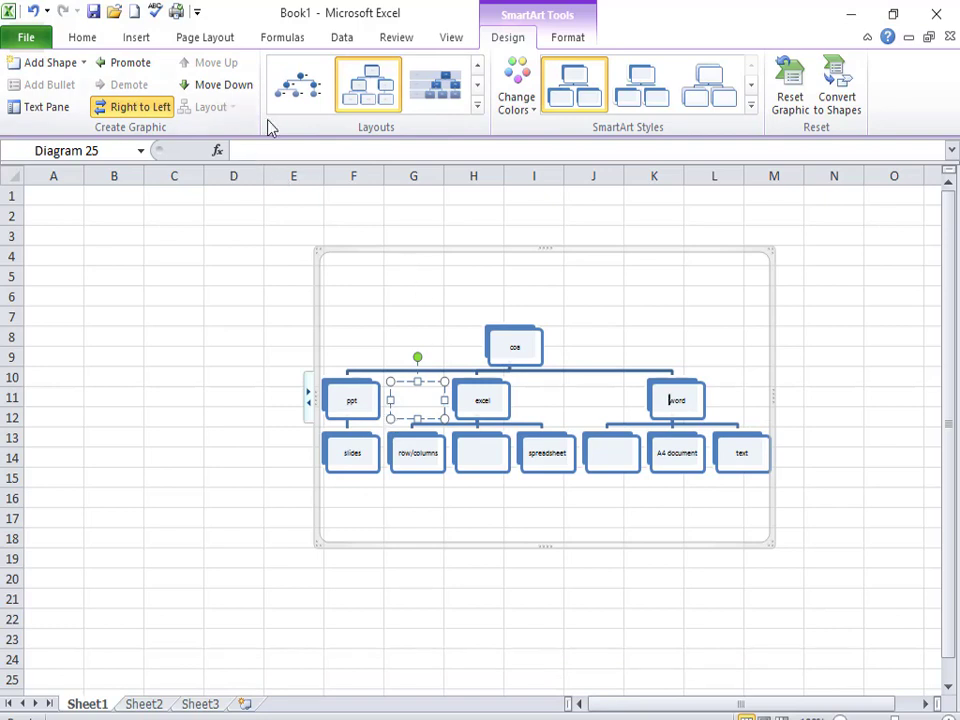
{"action": "key", "text": "Delete"}
{"action": "left_click", "coordinate": [493, 401]}
{"action": "left_click", "coordinate": [501, 354]}
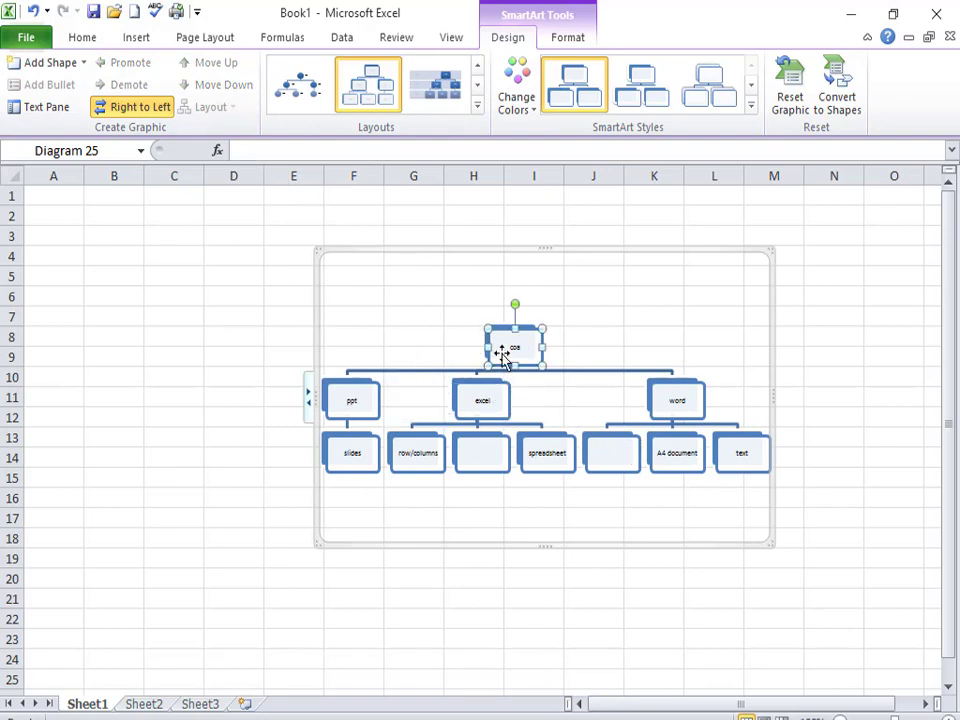
- Move the excel branch up one position in the order and back down again
{"action": "left_click", "coordinate": [487, 401]}
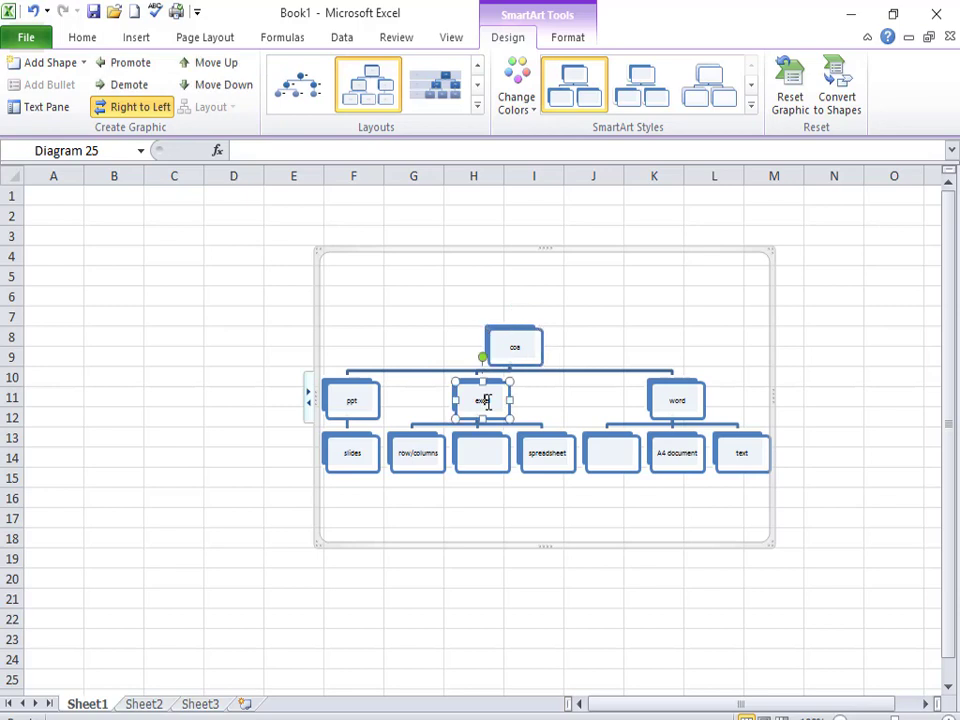
{"action": "left_click", "coordinate": [216, 63]}
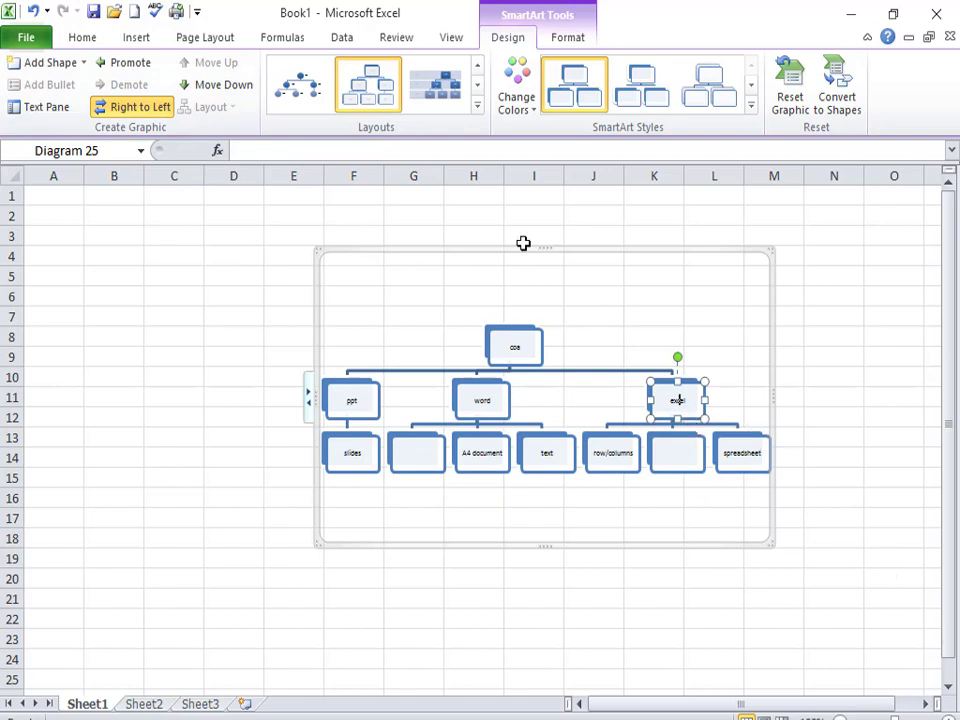
{"action": "left_click", "coordinate": [208, 88]}
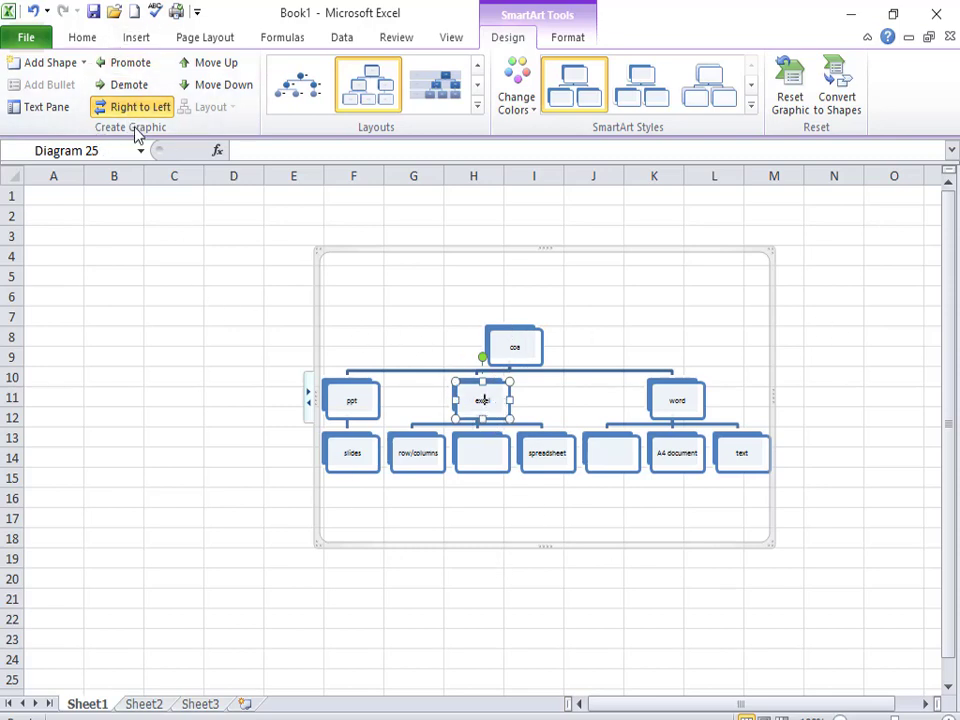
{"action": "left_click", "coordinate": [417, 452]}
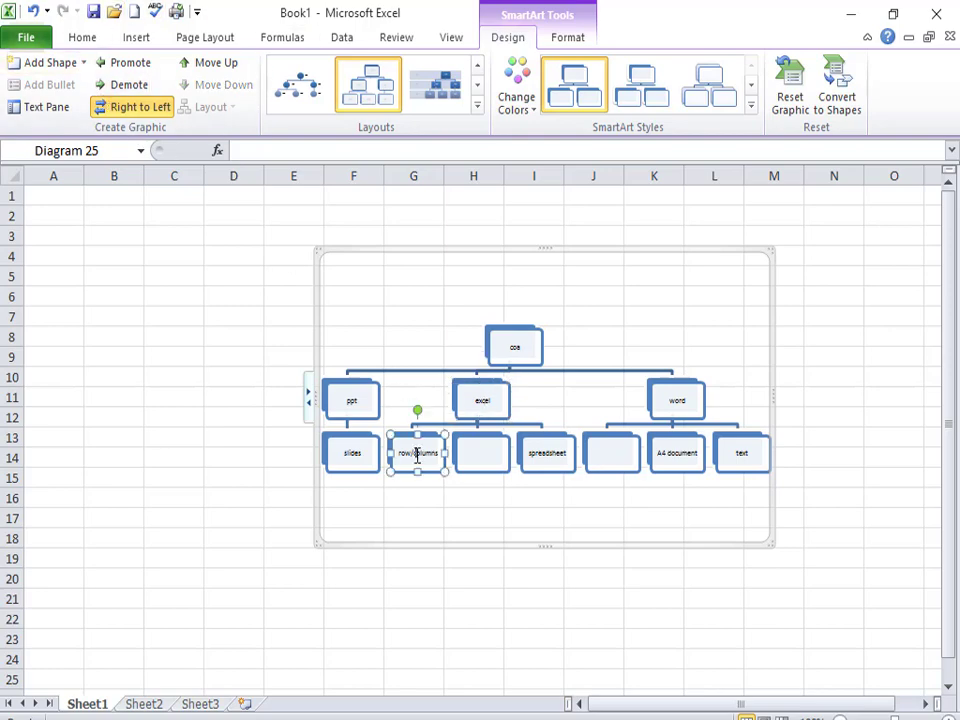
- Change the graphic's layout to Labeled Hierarchy
{"action": "left_click", "coordinate": [477, 108]}
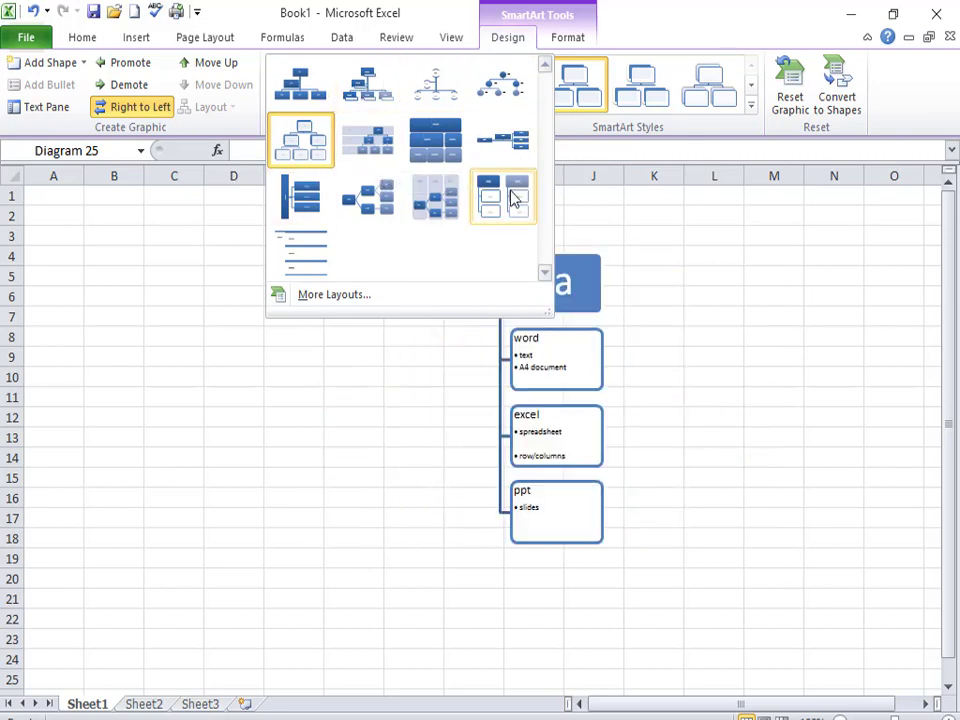
{"action": "left_click", "coordinate": [381, 160]}
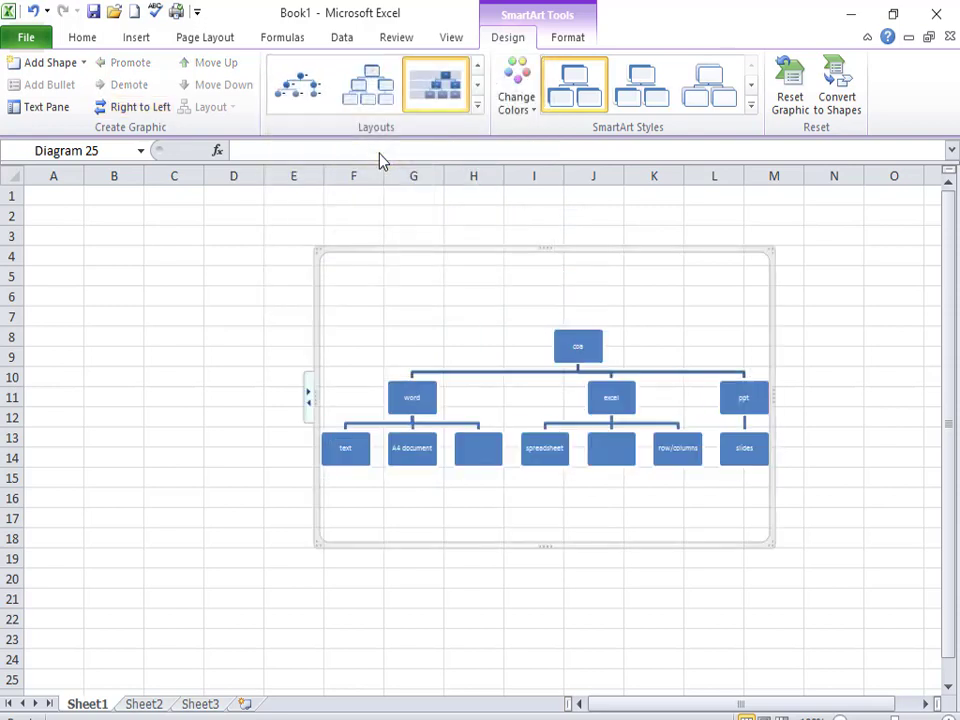
- Apply the fourth Colorful color scheme, with green, blue and orange levels, and the White Outline style to the graphic
{"action": "left_click", "coordinate": [515, 100]}
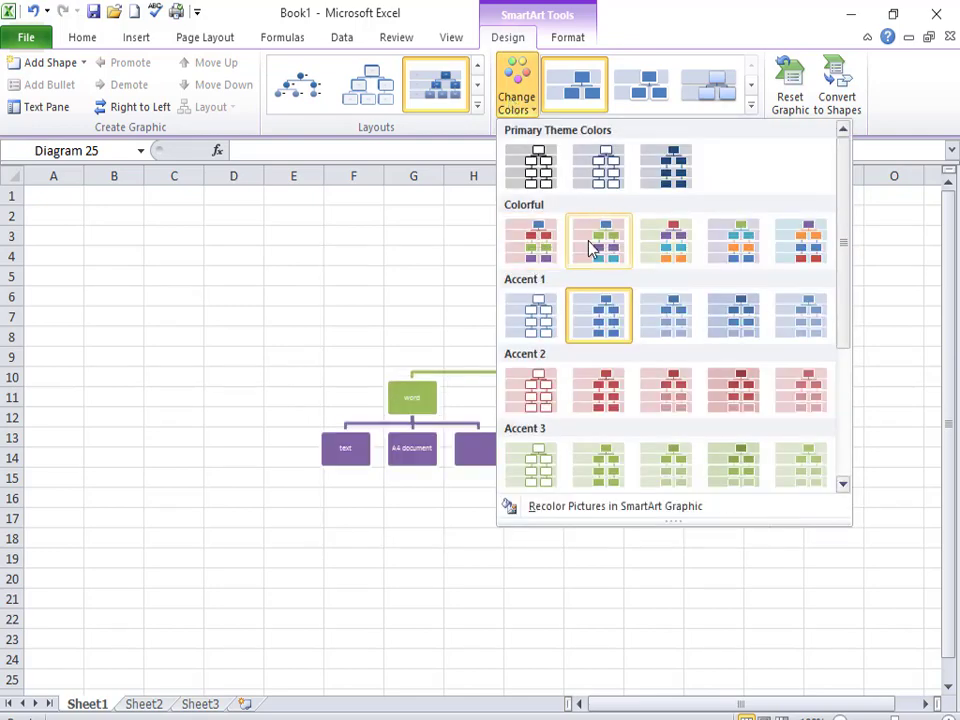
{"action": "left_click", "coordinate": [735, 259]}
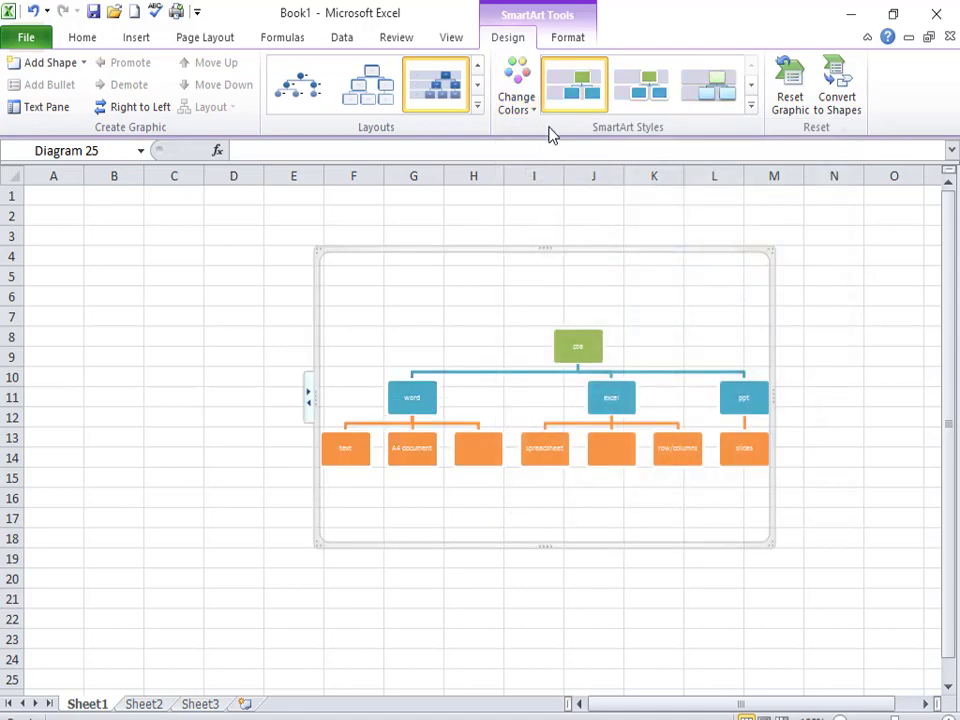
{"action": "left_click", "coordinate": [750, 105]}
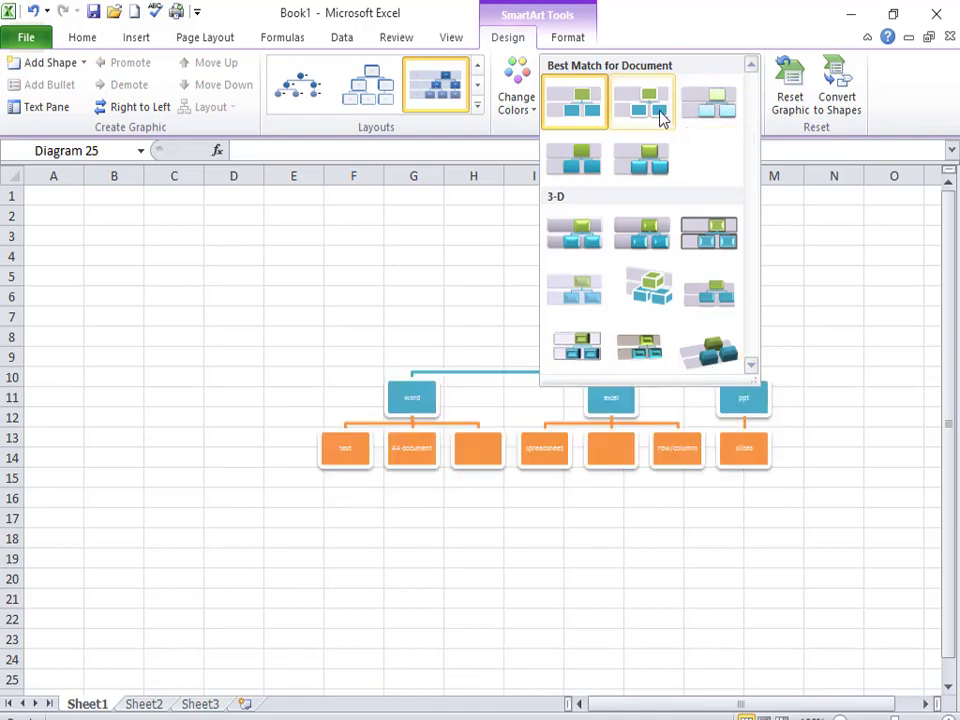
{"action": "left_click", "coordinate": [660, 118]}
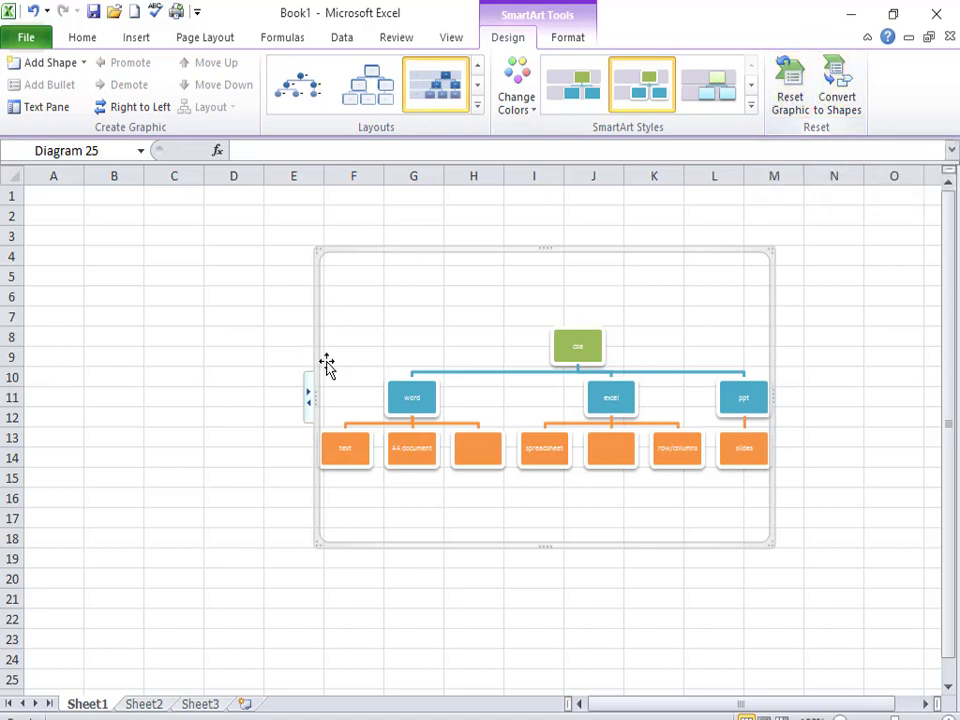
- Reset the graphic's formatting and undo the reset
{"action": "left_click", "coordinate": [779, 100]}
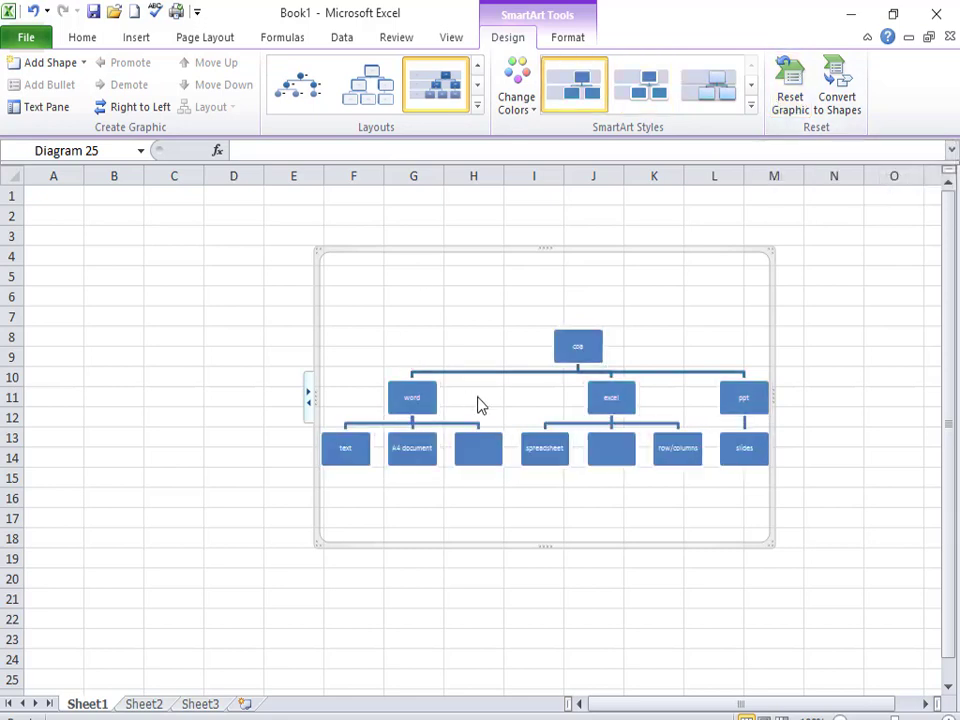
{"action": "key", "text": "ctrl+z"}
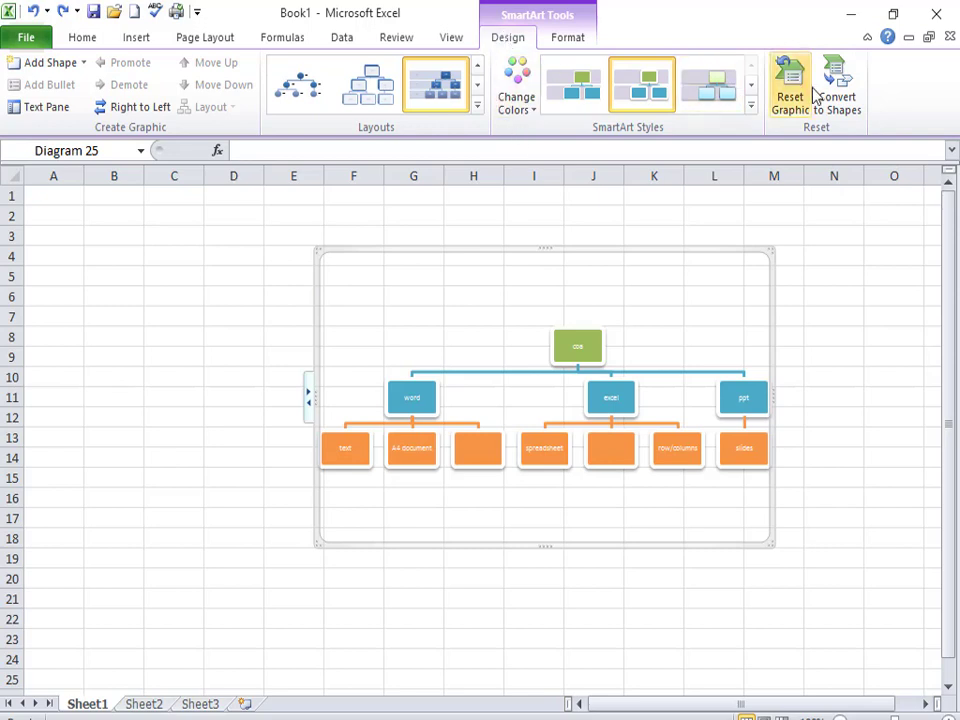
- Convert the SmartArt graphic to shapes, undo the conversion, and return to the design options with the coa shape selected
{"action": "left_click", "coordinate": [838, 105]}
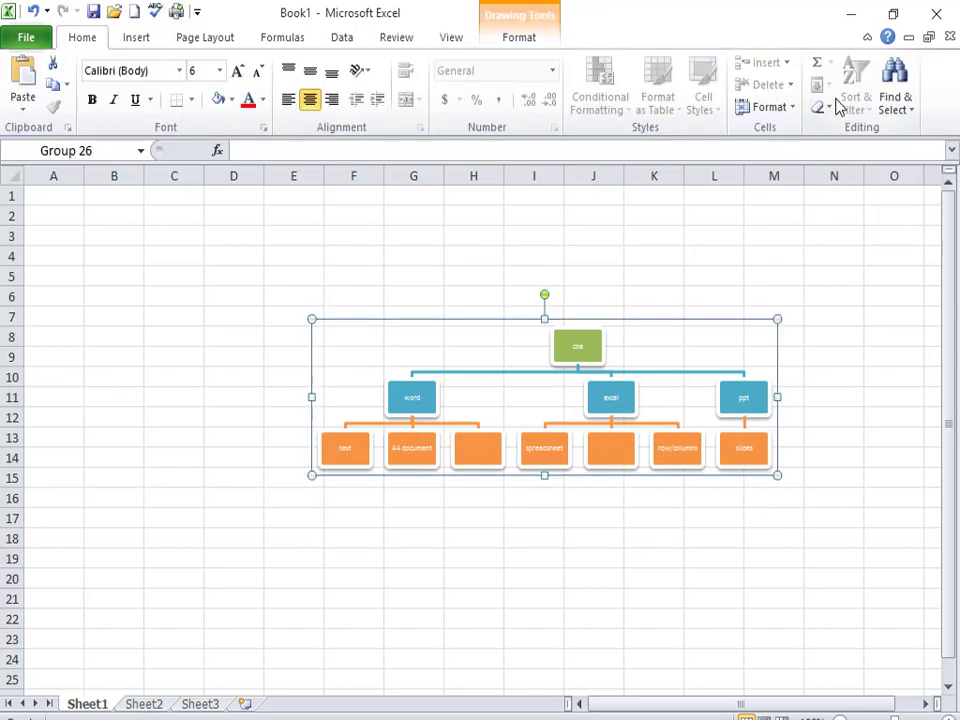
{"action": "left_click", "coordinate": [515, 38]}
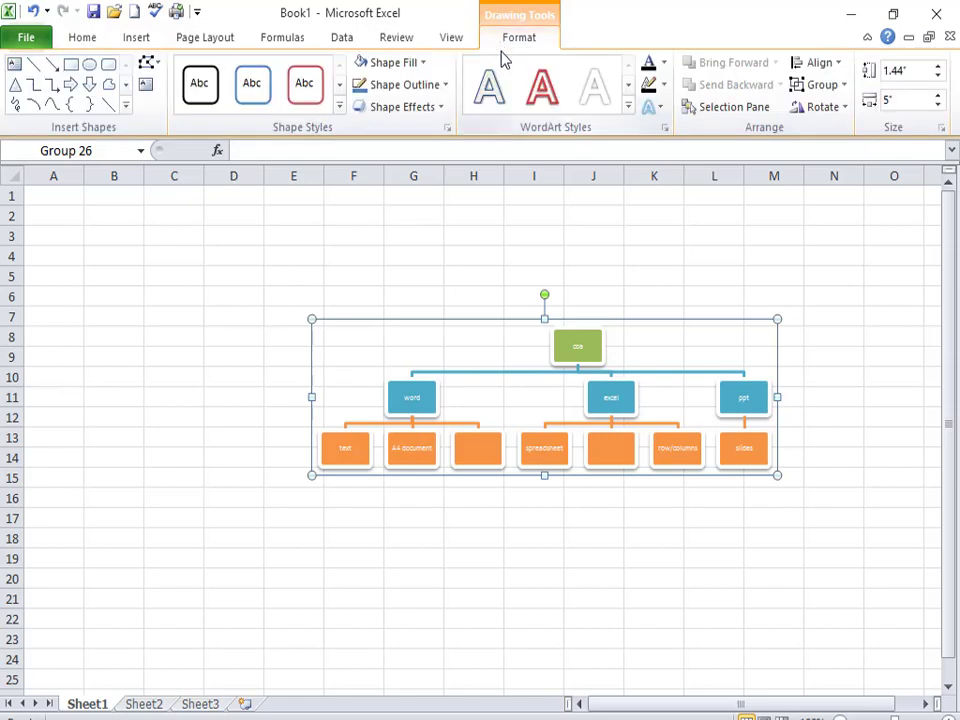
{"action": "left_click", "coordinate": [515, 357]}
{"action": "left_click", "coordinate": [515, 357]}
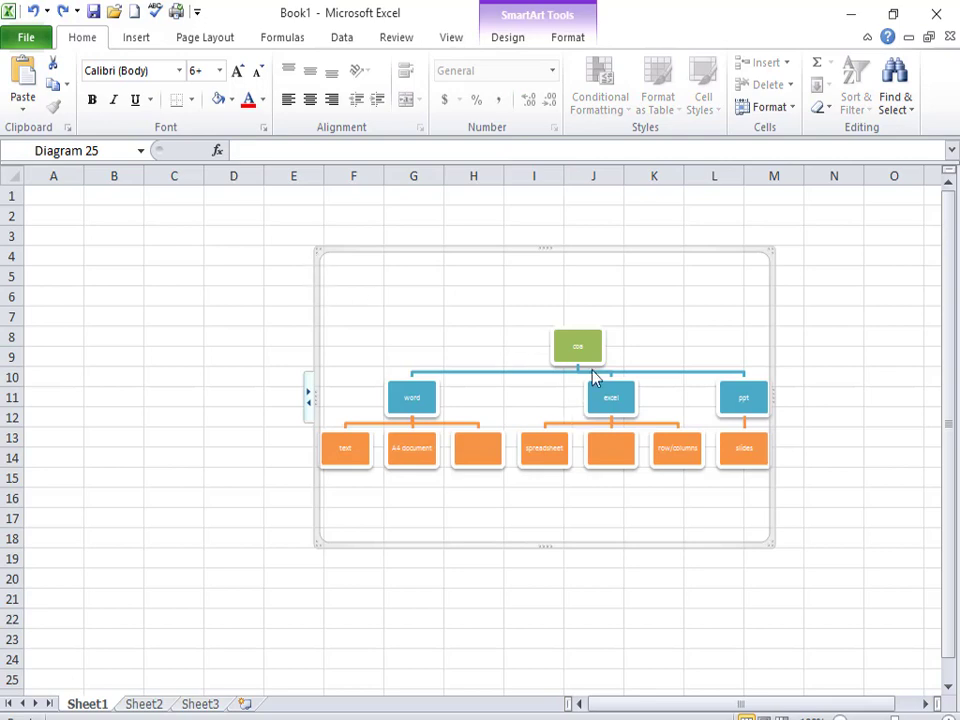
{"action": "left_click", "coordinate": [567, 341]}
{"action": "left_click", "coordinate": [499, 42]}
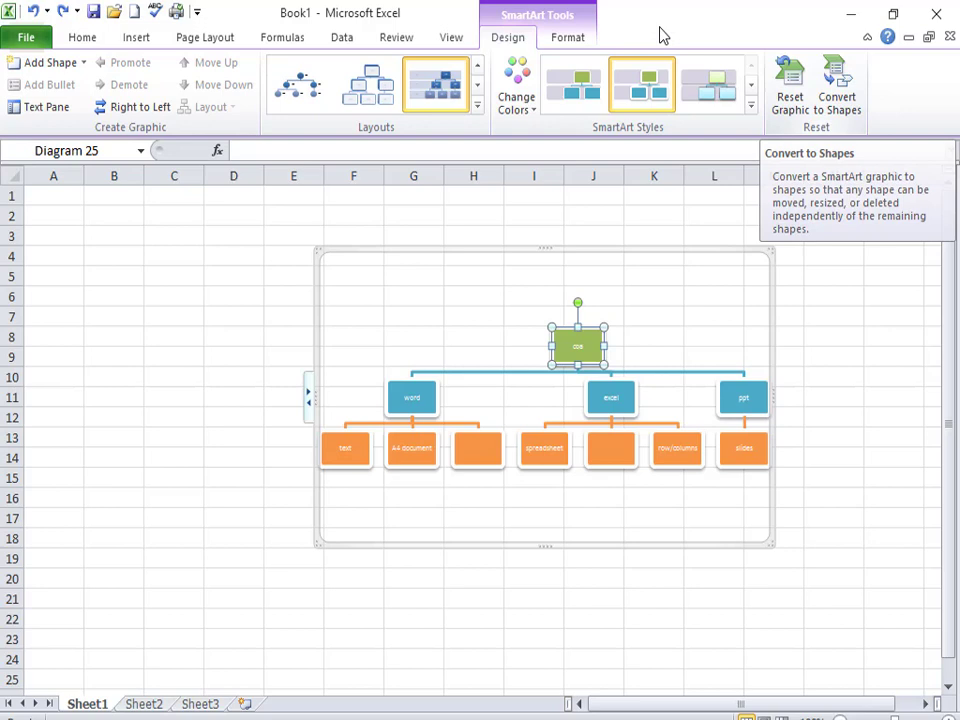
- Change the top-level coa shape to a smiley face and enlarge it outward from its upper corner
{"action": "left_click", "coordinate": [568, 40]}
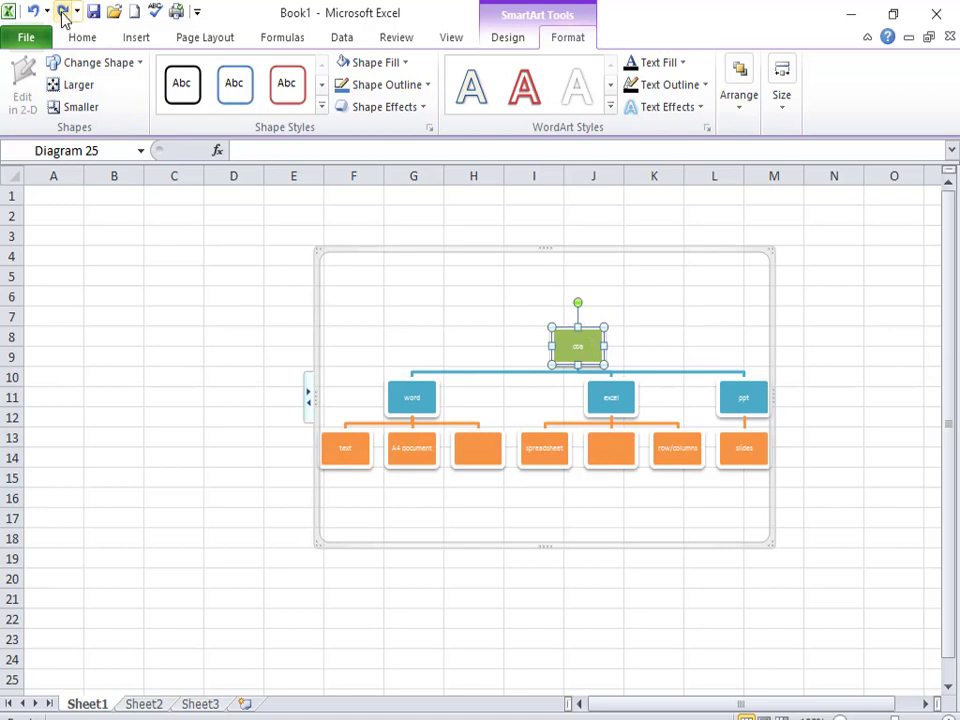
{"action": "left_click", "coordinate": [133, 72]}
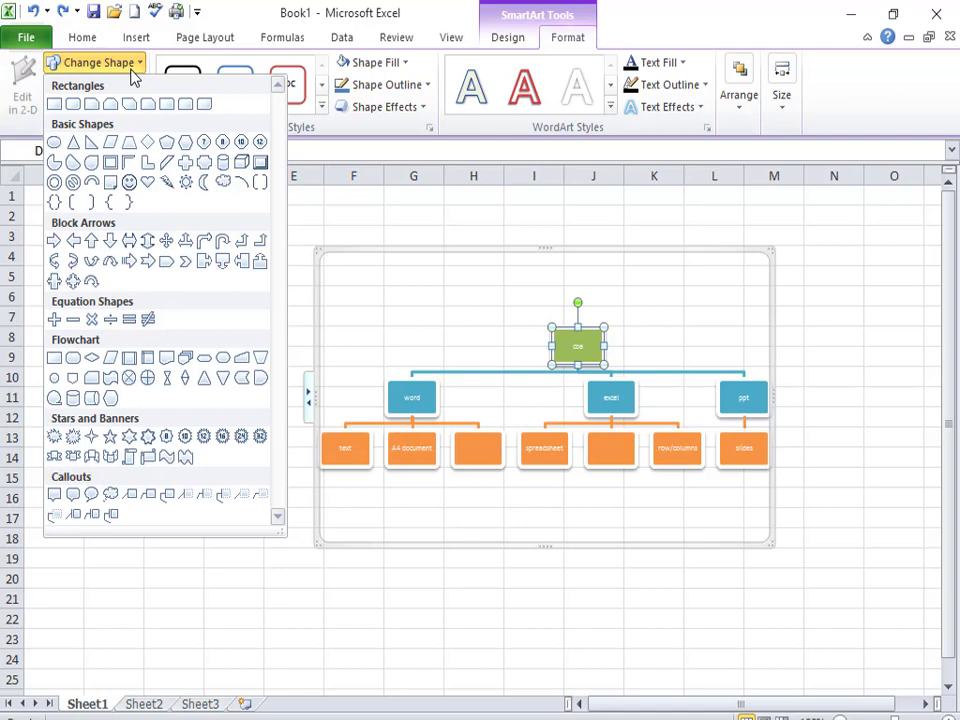
{"action": "left_click", "coordinate": [129, 185]}
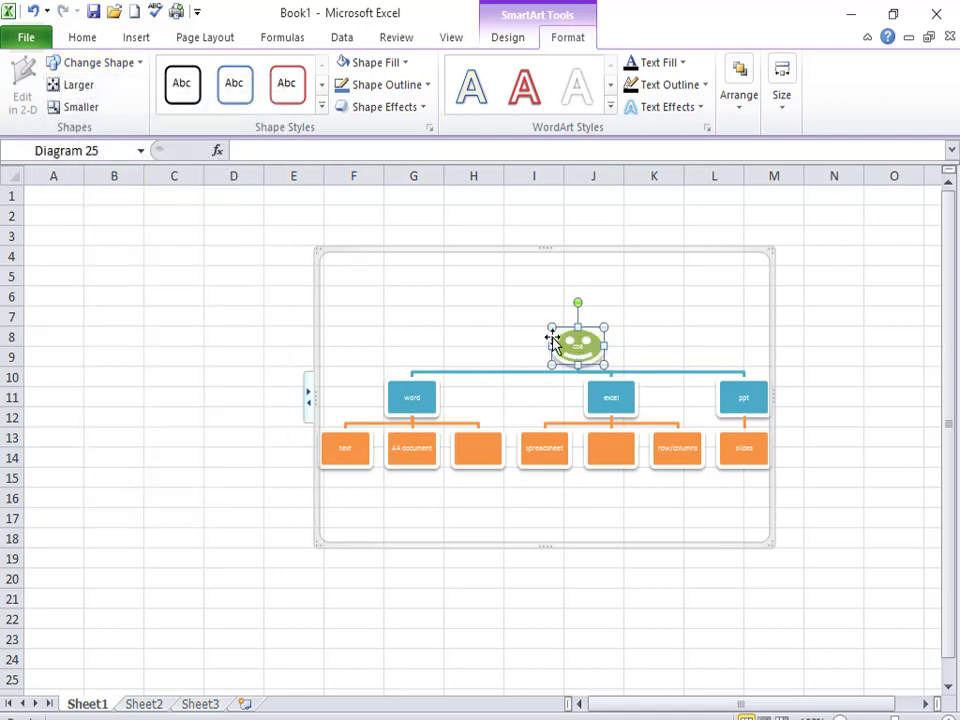
{"action": "left_click_drag", "start_coordinate": [546, 327], "coordinate": [529, 306]}
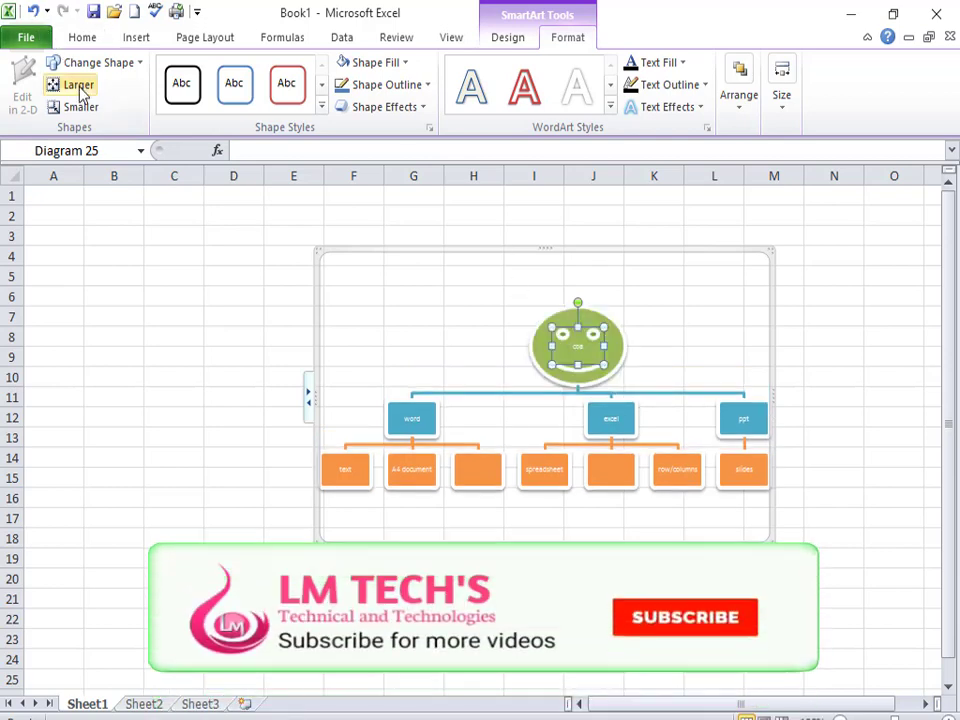
- Enlarge the smiley face shape by three increments and reduce it by two increments
{"action": "left_click", "coordinate": [78, 87]}
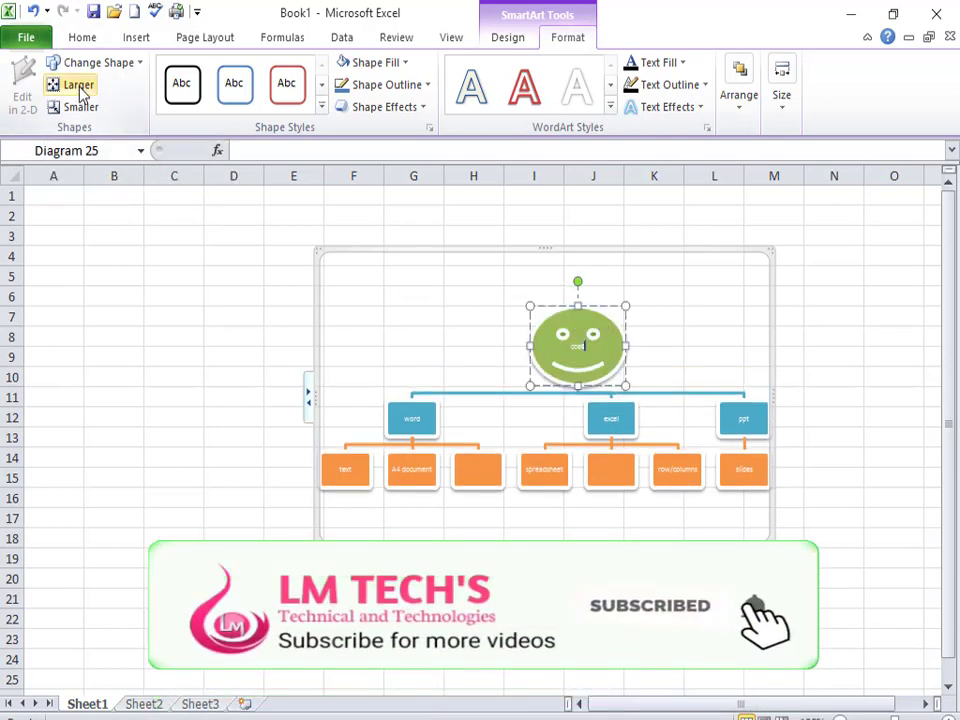
{"action": "left_click", "coordinate": [78, 87]}
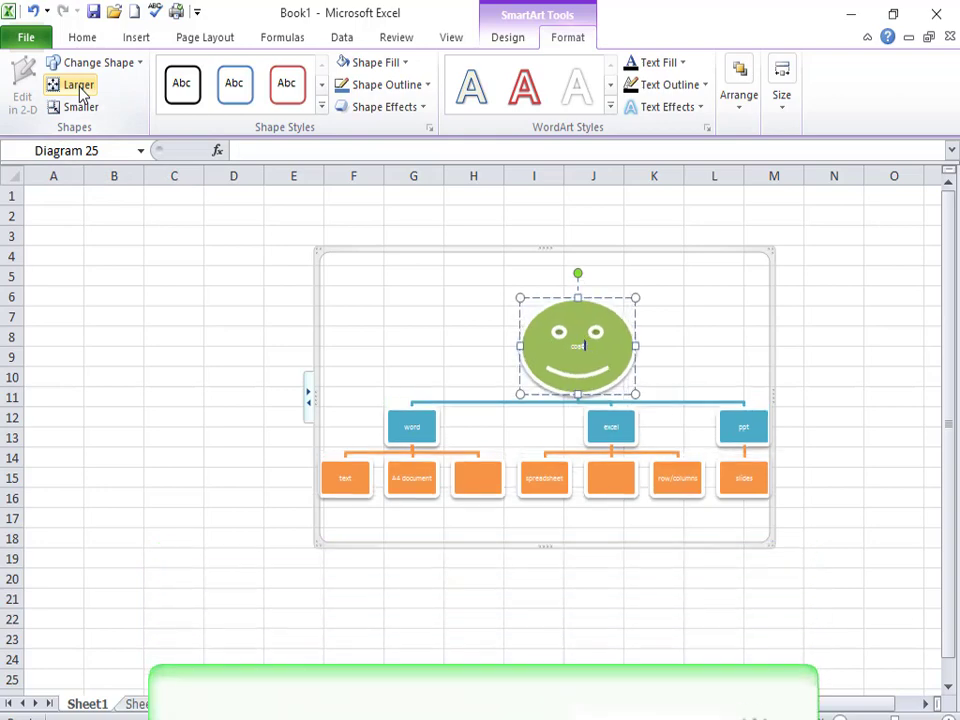
{"action": "left_click", "coordinate": [79, 88]}
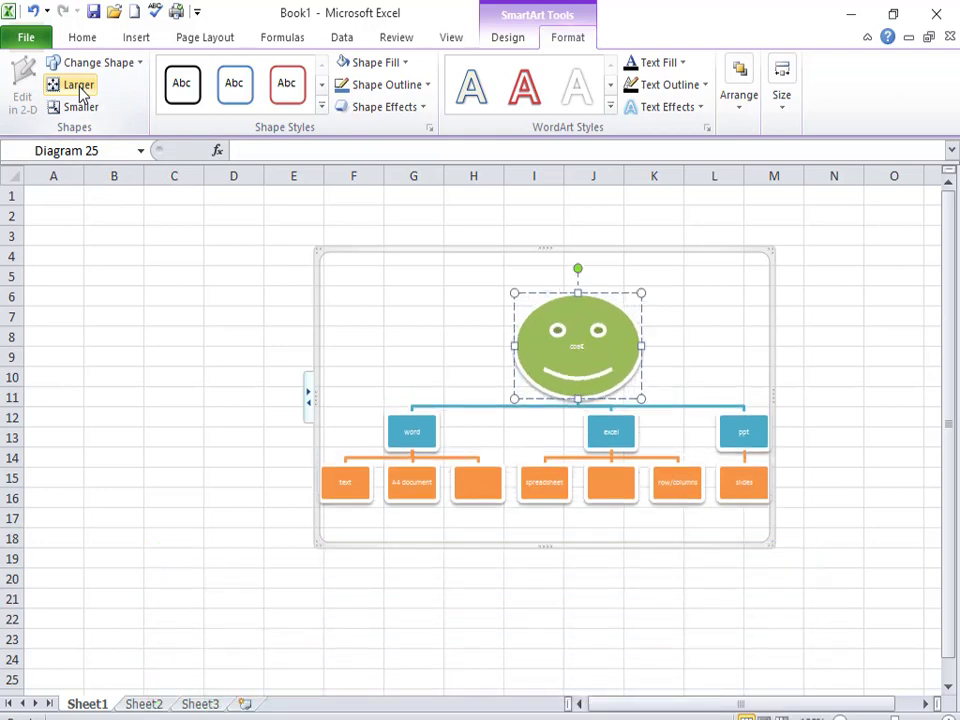
{"action": "left_click", "coordinate": [86, 114]}
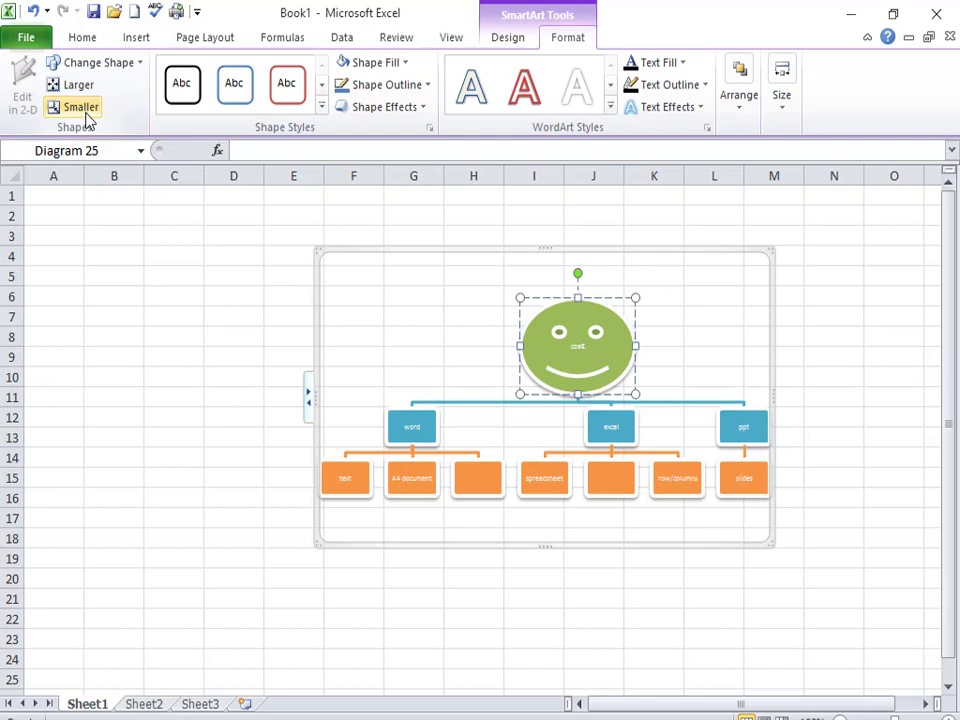
{"action": "left_click", "coordinate": [86, 112]}
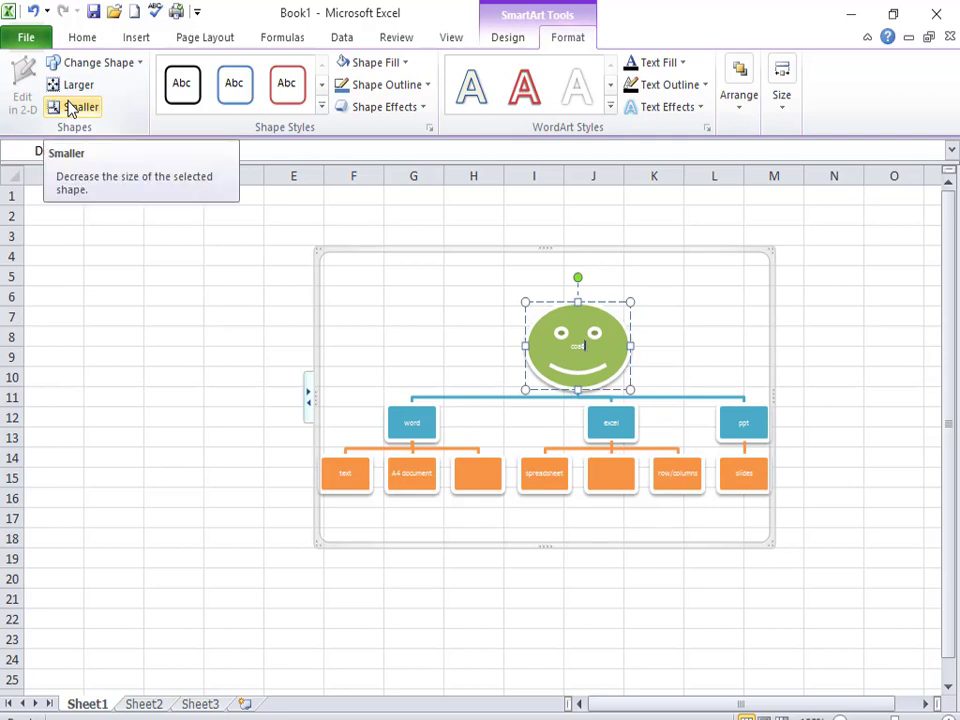
- Try the white shape style with a red outline on the excel shape and undo it
{"action": "left_click", "coordinate": [614, 430]}
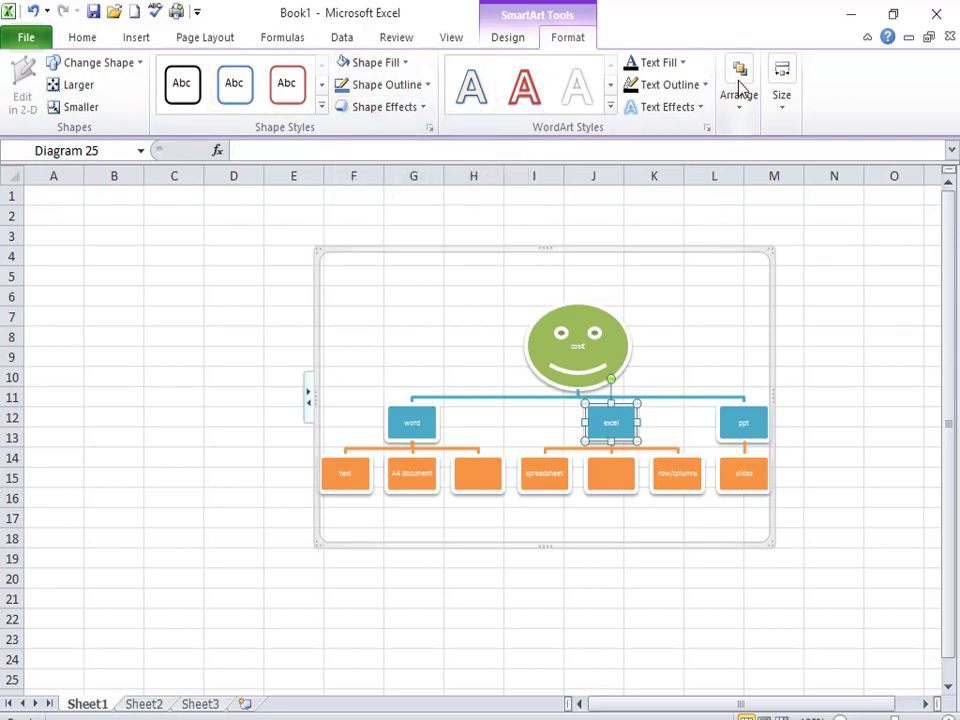
{"action": "left_click", "coordinate": [287, 84]}
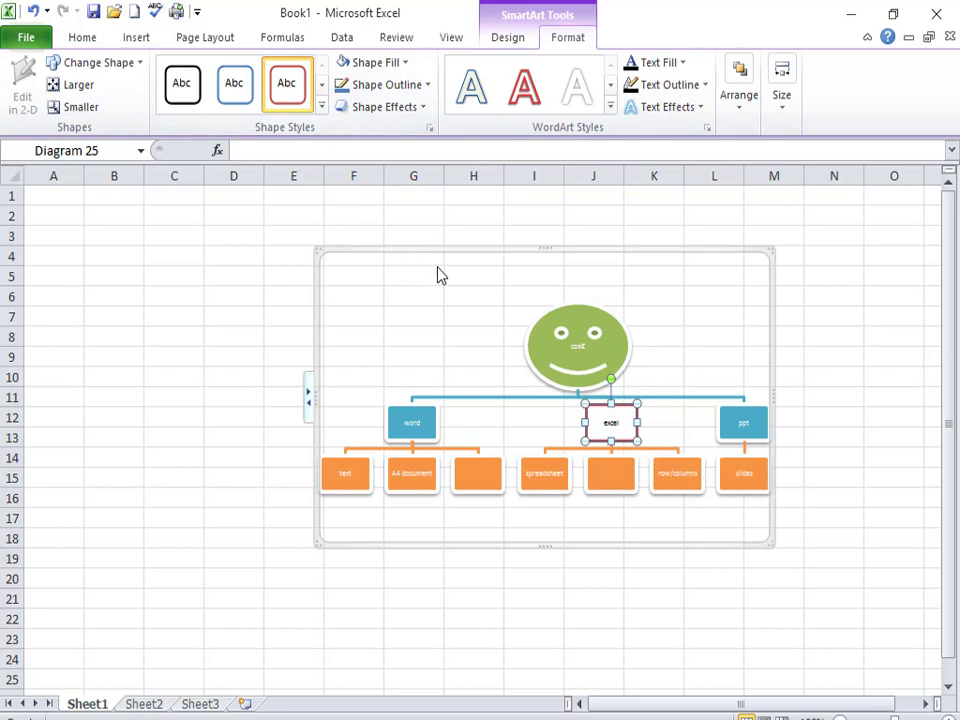
{"action": "key", "text": "ctrl+z"}
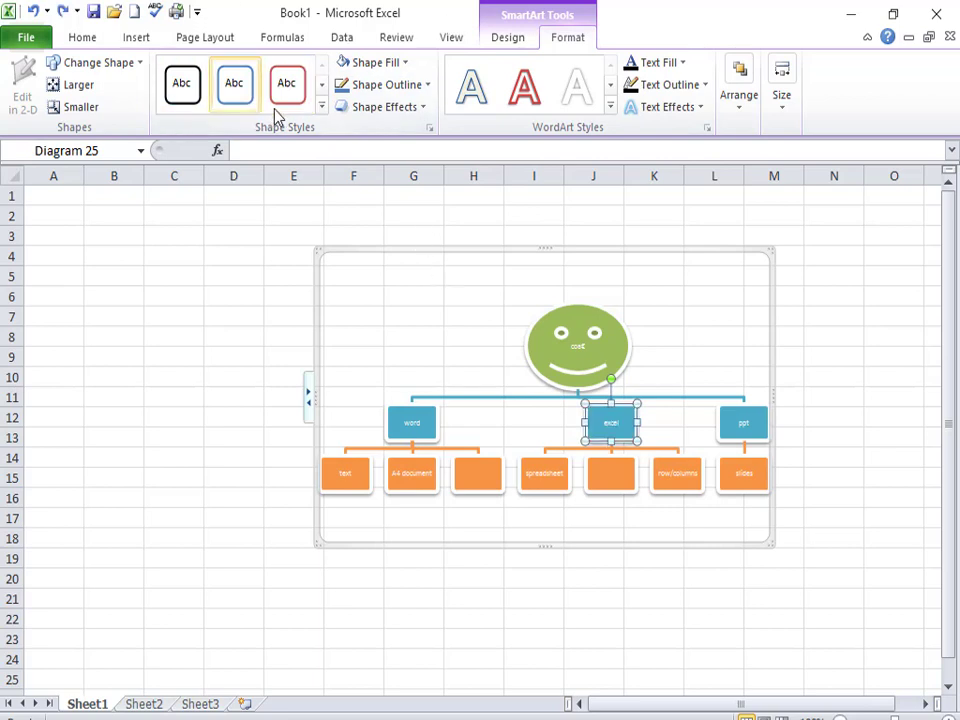
- Apply the glossy aqua shape style from the last row of the style gallery to the word shape
{"action": "left_click", "coordinate": [420, 430]}
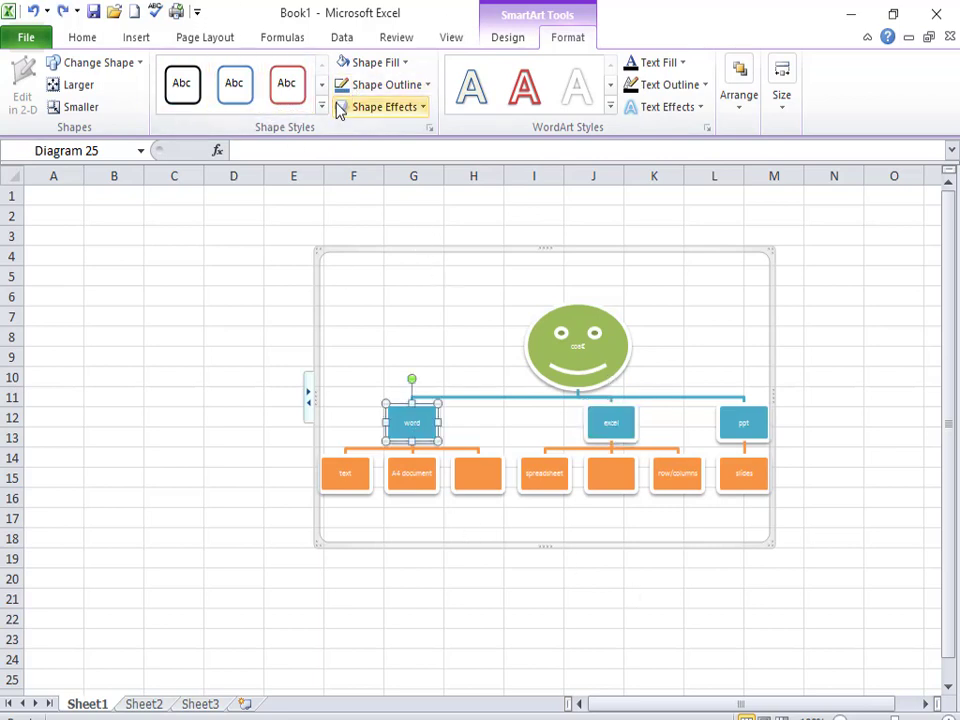
{"action": "left_click", "coordinate": [322, 107]}
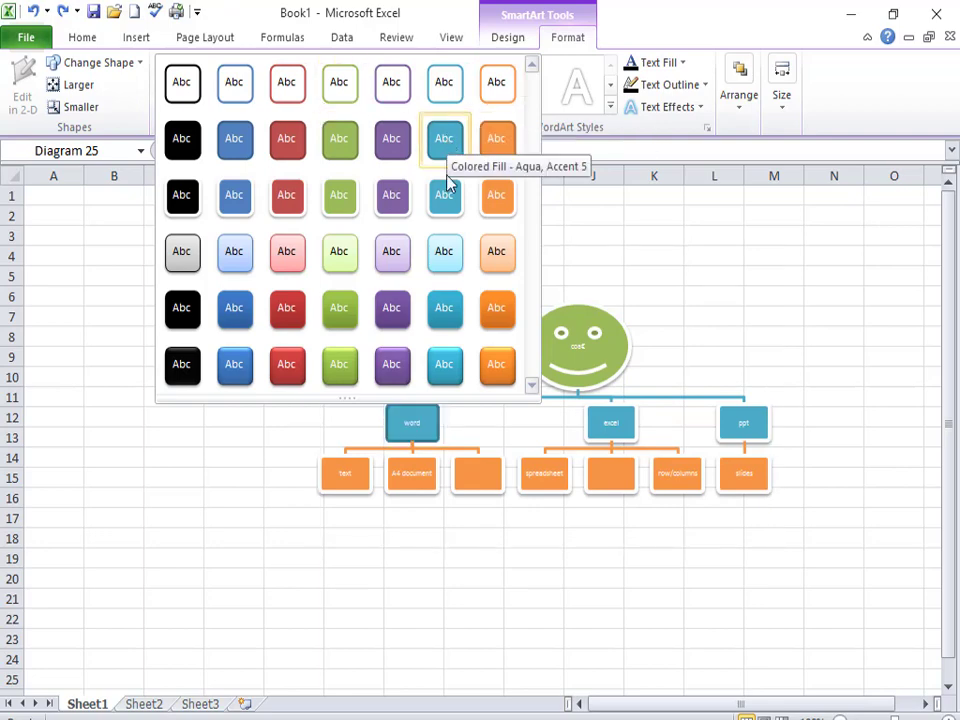
{"action": "left_click", "coordinate": [457, 378]}
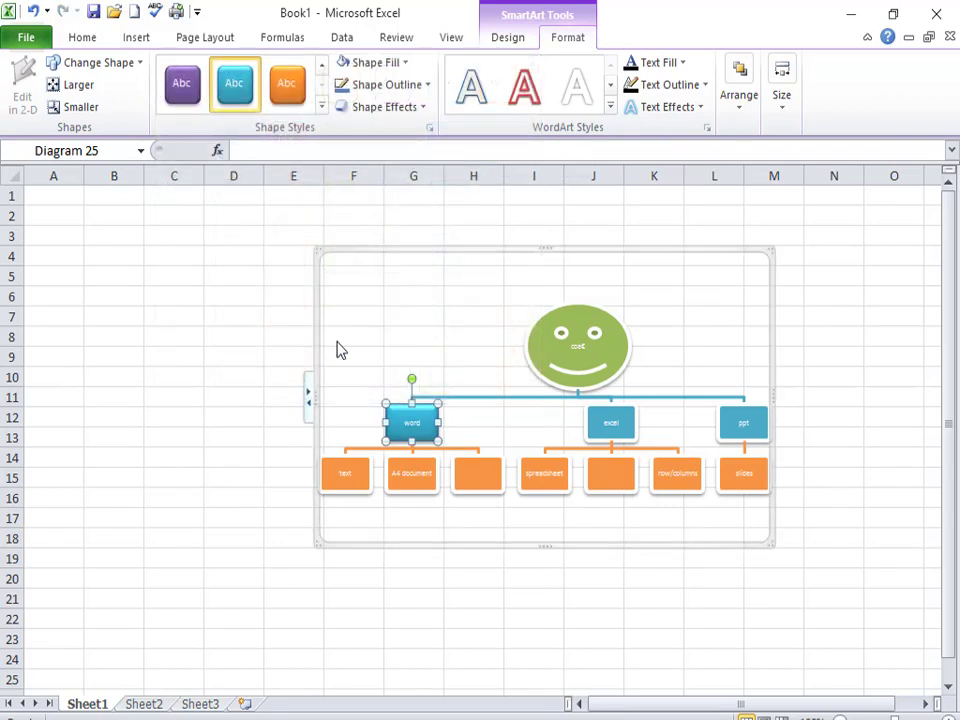
- Fill the word shape with the preset rainbow gradient running from blue through green and yellow to red
{"action": "left_click", "coordinate": [403, 64]}
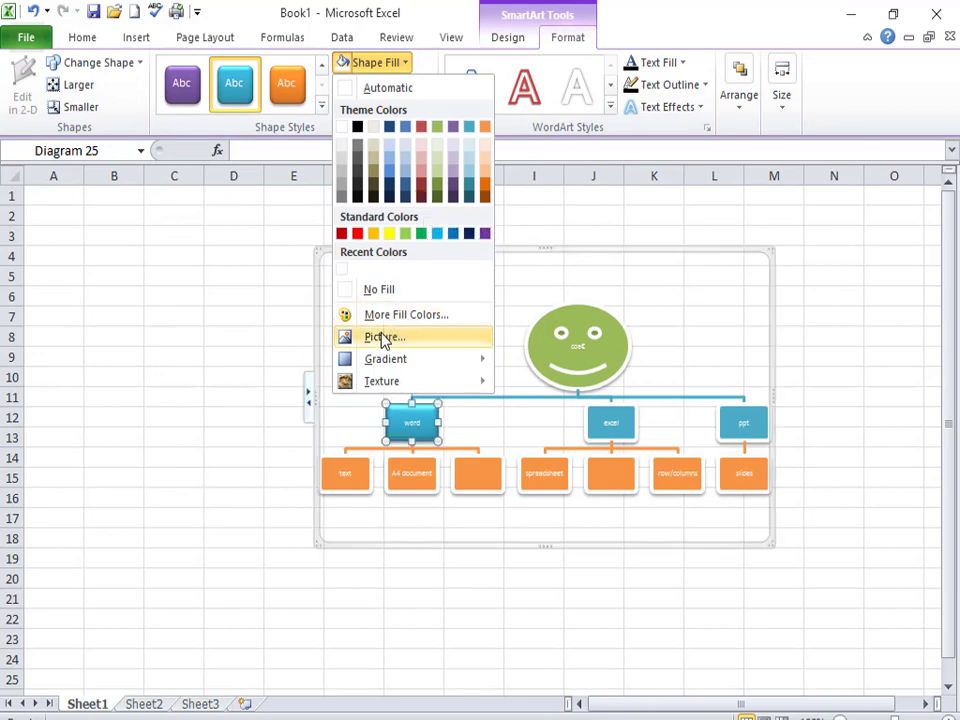
{"action": "mouse_move", "coordinate": [387, 360]}
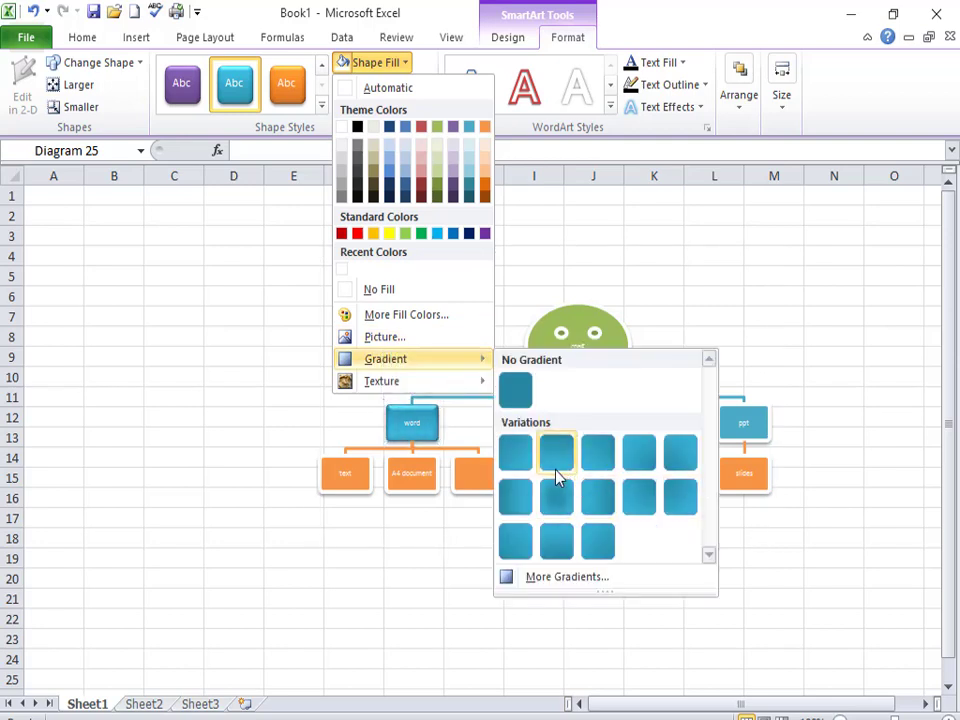
{"action": "left_click", "coordinate": [560, 577]}
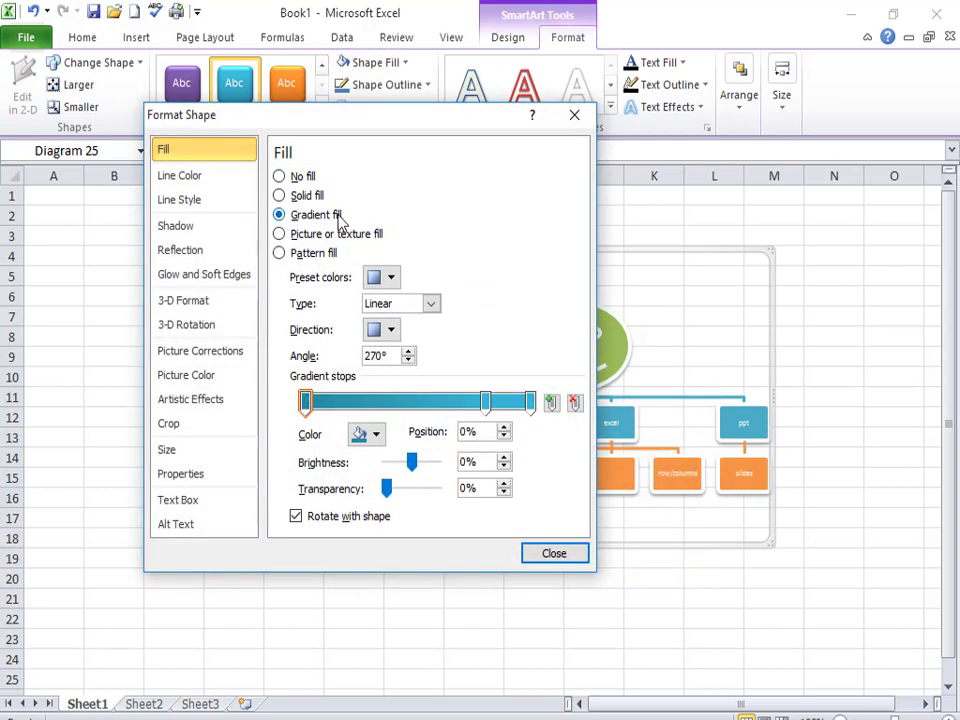
{"action": "left_click", "coordinate": [392, 278]}
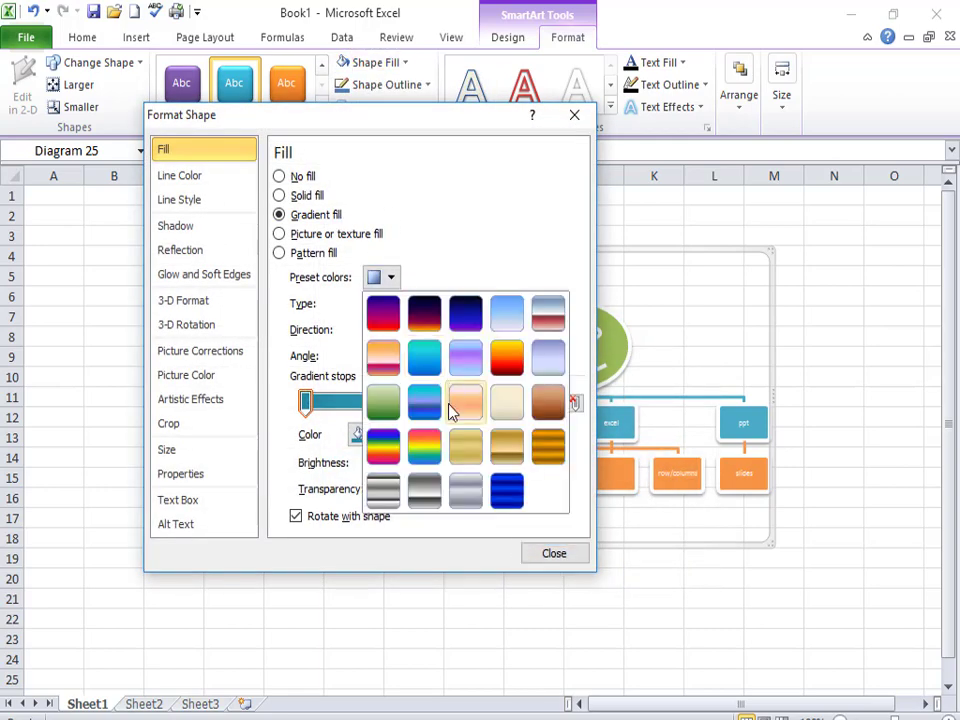
{"action": "left_click", "coordinate": [430, 420]}
{"action": "left_click", "coordinate": [385, 278]}
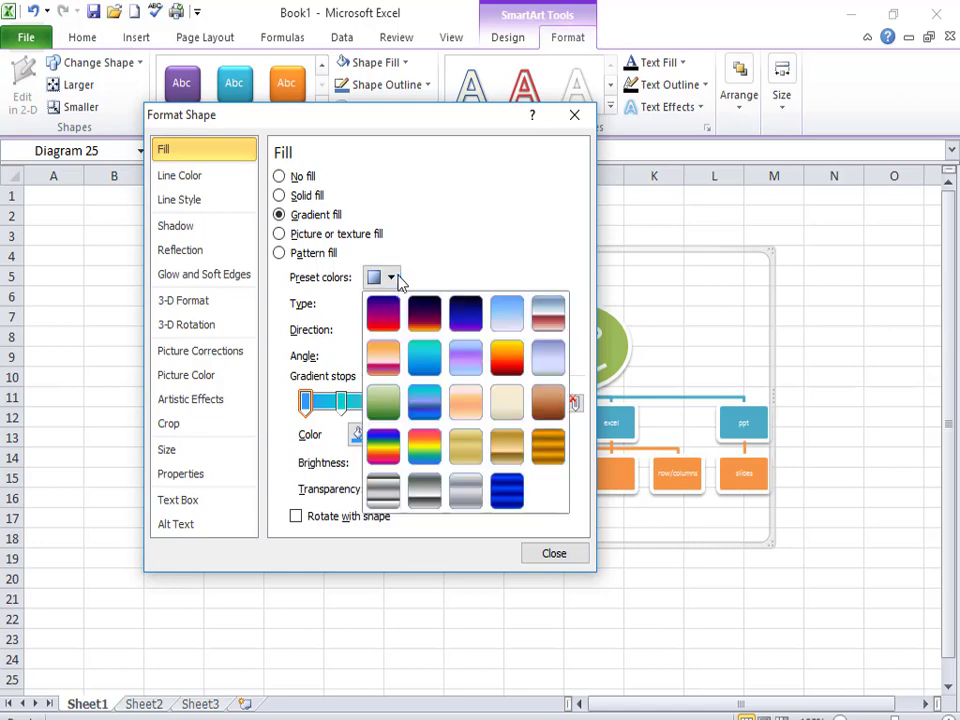
{"action": "left_click", "coordinate": [413, 452]}
{"action": "left_click", "coordinate": [553, 553]}
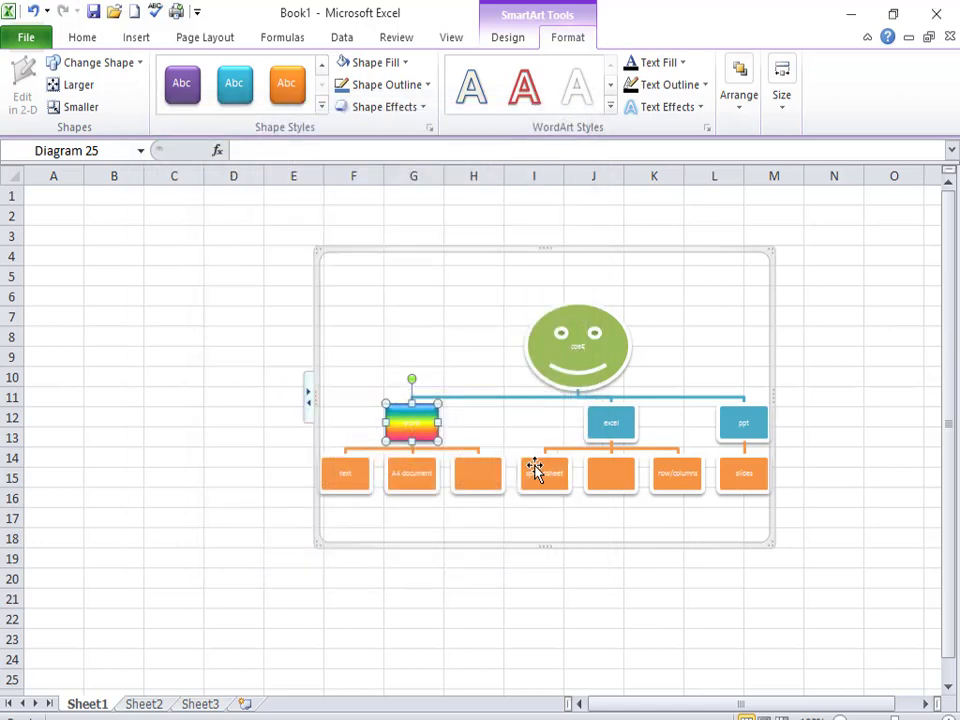
- Examine the texture fills, outline weights and line style settings available for the word shape
{"action": "left_click", "coordinate": [405, 63]}
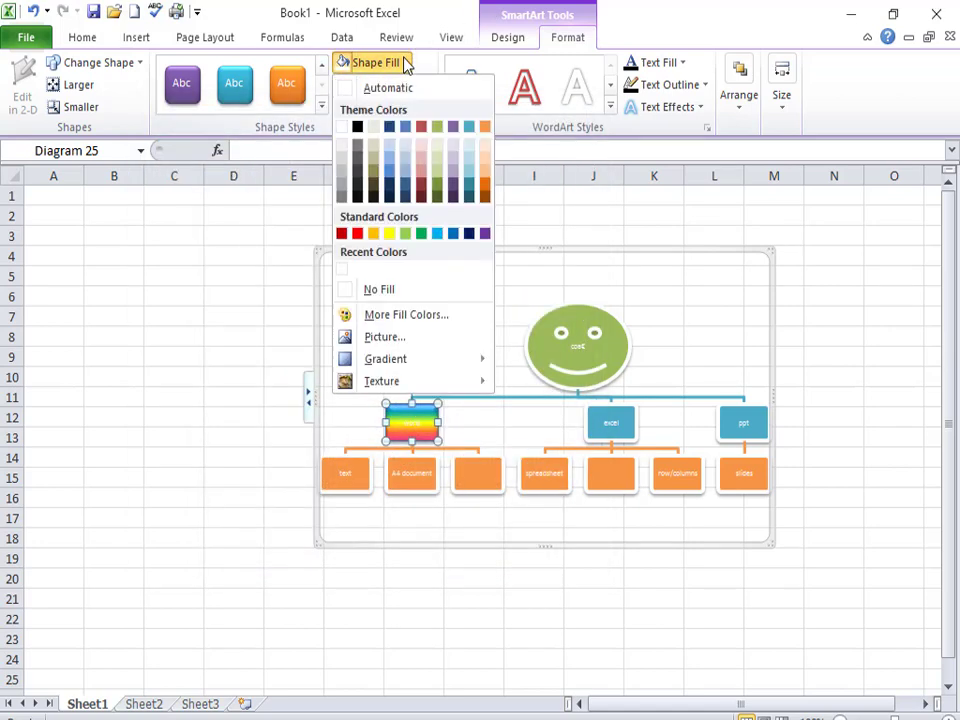
{"action": "mouse_move", "coordinate": [390, 381]}
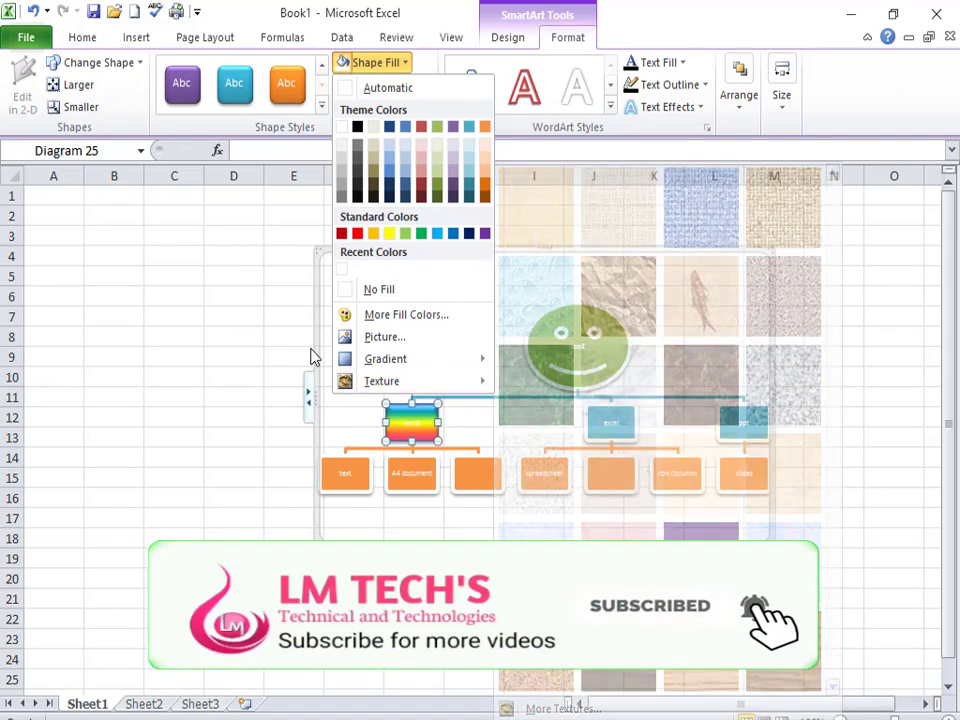
{"action": "key", "text": "Escape"}
{"action": "left_click", "coordinate": [400, 85]}
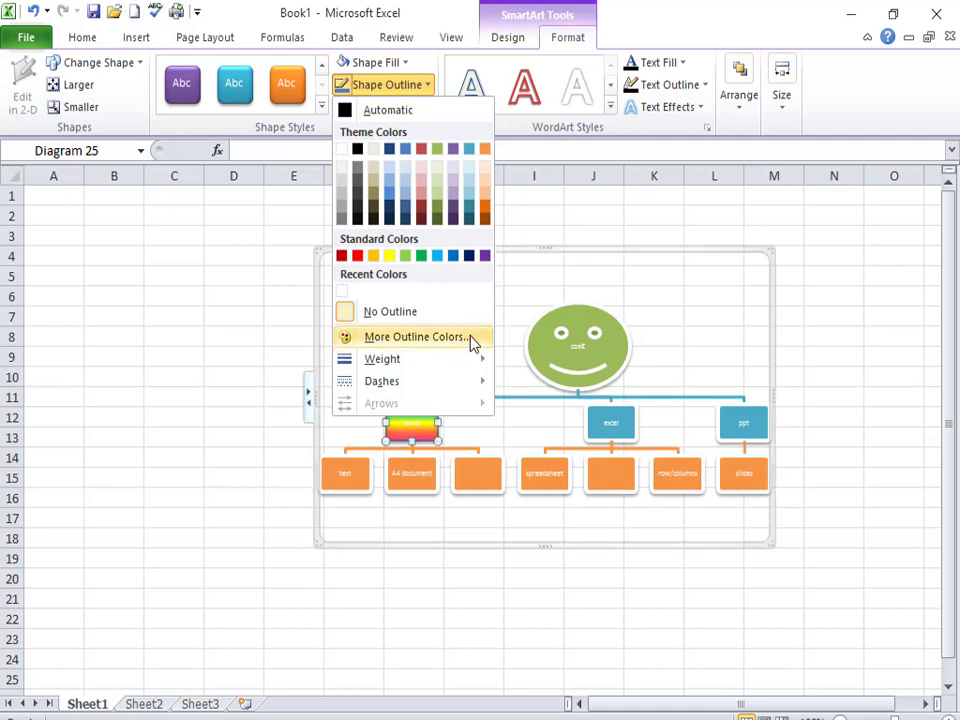
{"action": "mouse_move", "coordinate": [471, 362]}
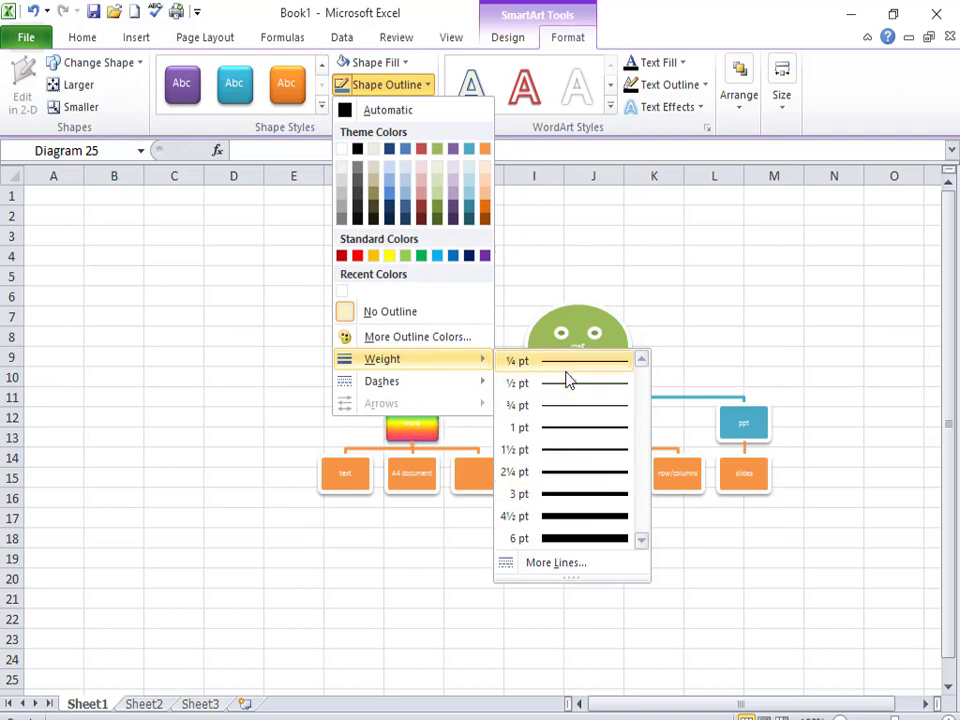
{"action": "left_click", "coordinate": [565, 566]}
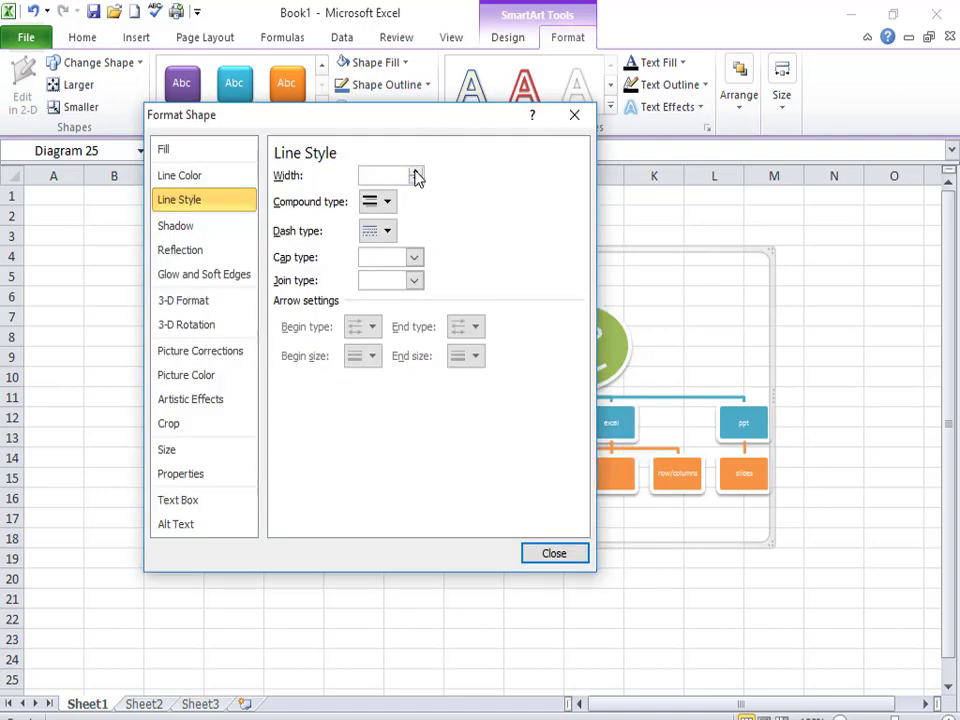
{"action": "left_click", "coordinate": [568, 558]}
- Set the word shape's outline to the first dotted dash style and add a red glow effect around it
{"action": "left_click", "coordinate": [398, 85]}
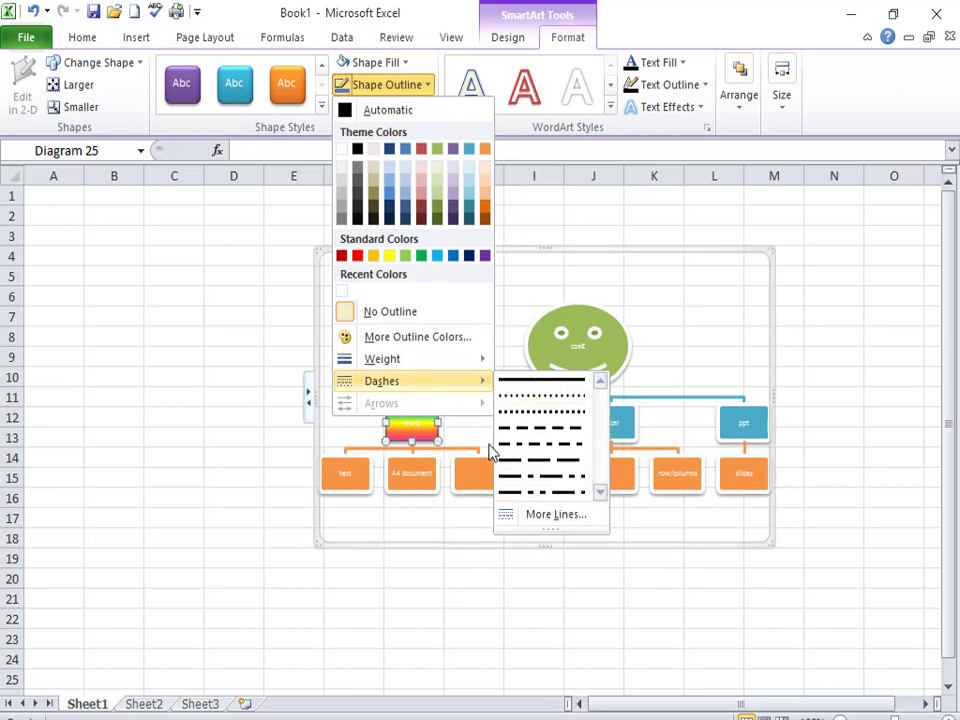
{"action": "left_click", "coordinate": [530, 398]}
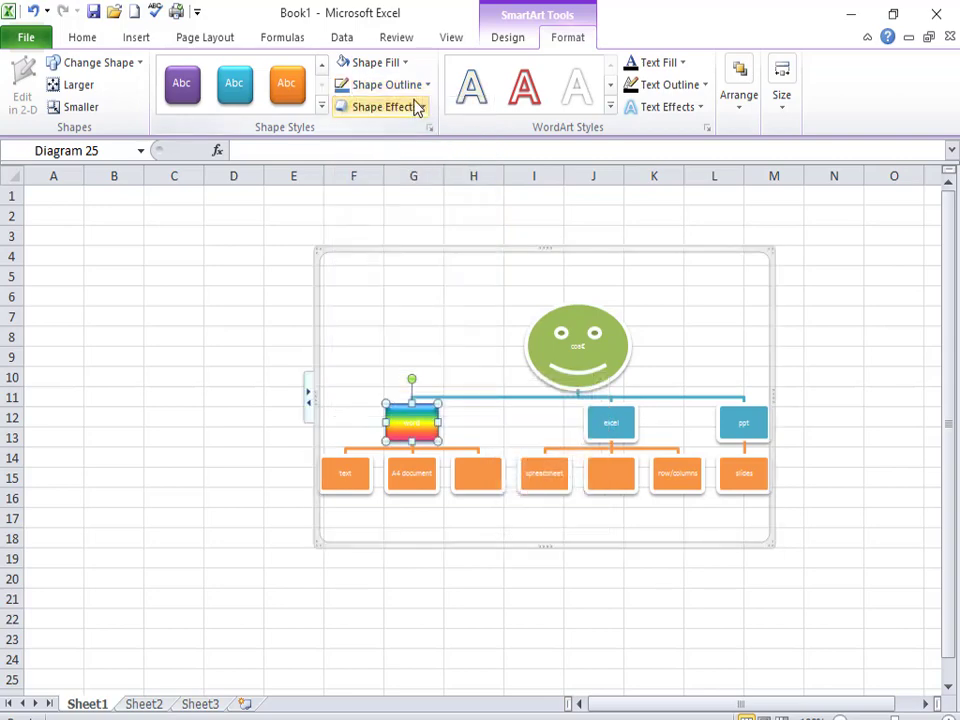
{"action": "left_click", "coordinate": [418, 106]}
{"action": "mouse_move", "coordinate": [417, 153]}
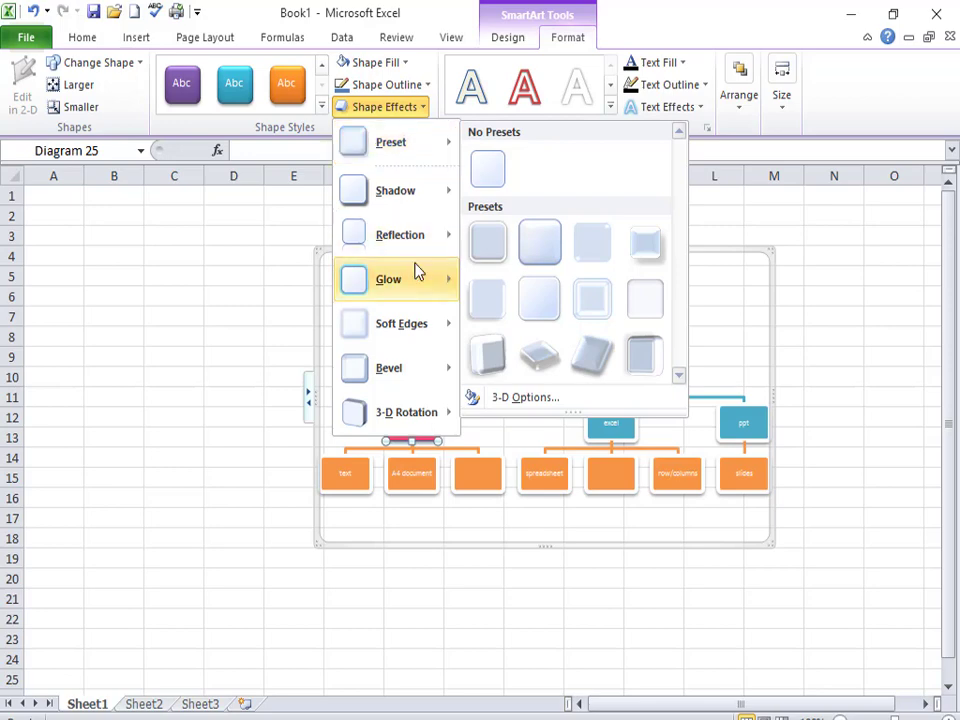
{"action": "mouse_move", "coordinate": [416, 275]}
{"action": "left_click", "coordinate": [547, 466]}
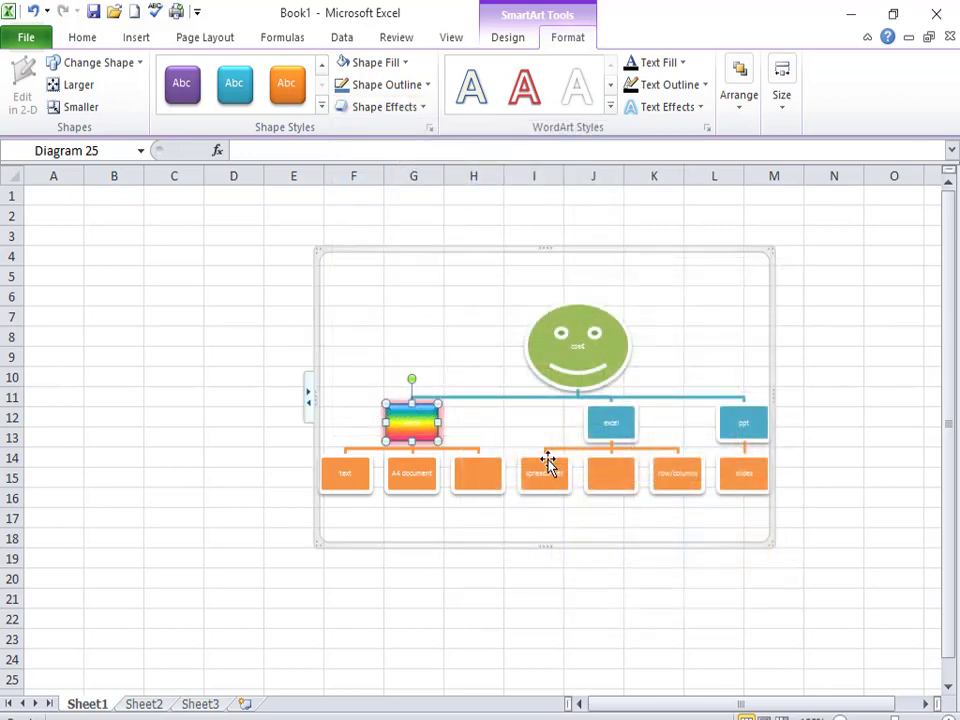
{"action": "left_click", "coordinate": [514, 456]}
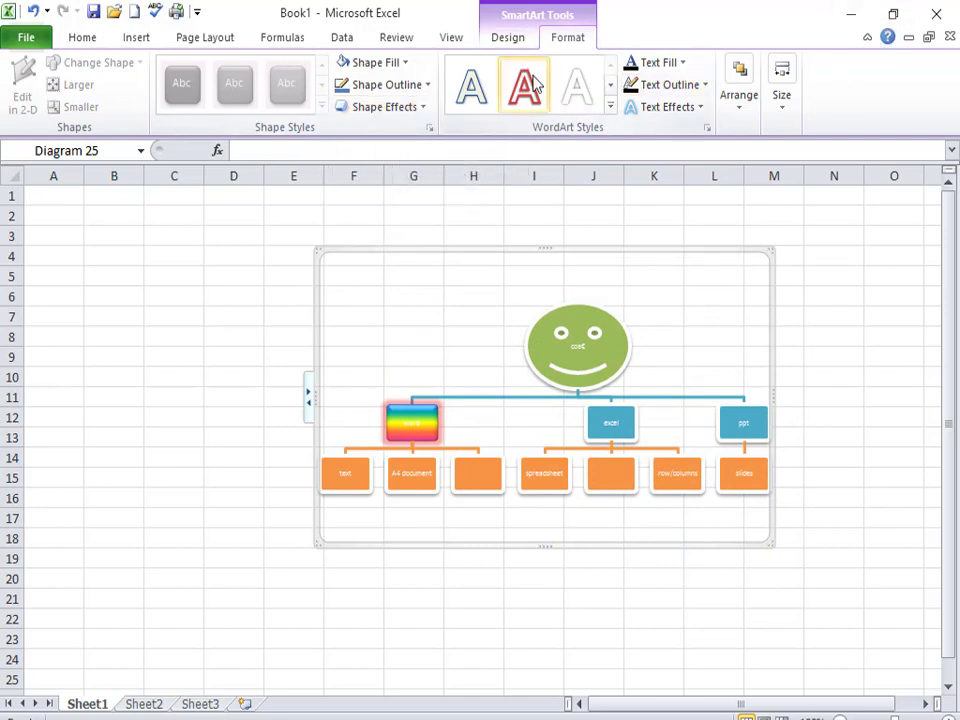
- Select the excel shape's label text and set its font size to 14
{"action": "left_click", "coordinate": [625, 427]}
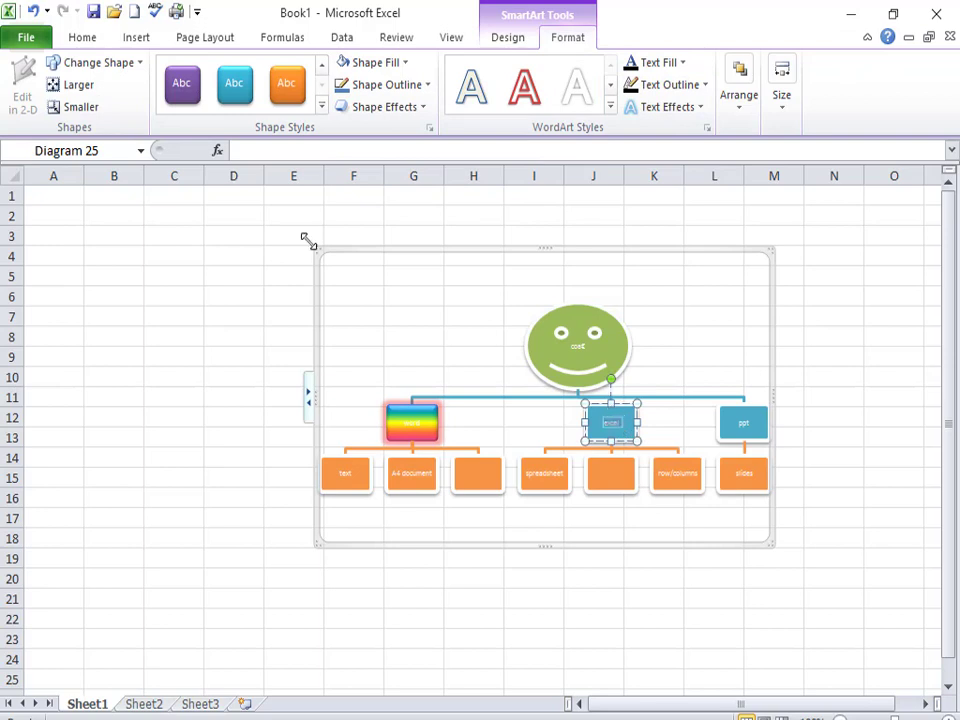
{"action": "left_click", "coordinate": [72, 39]}
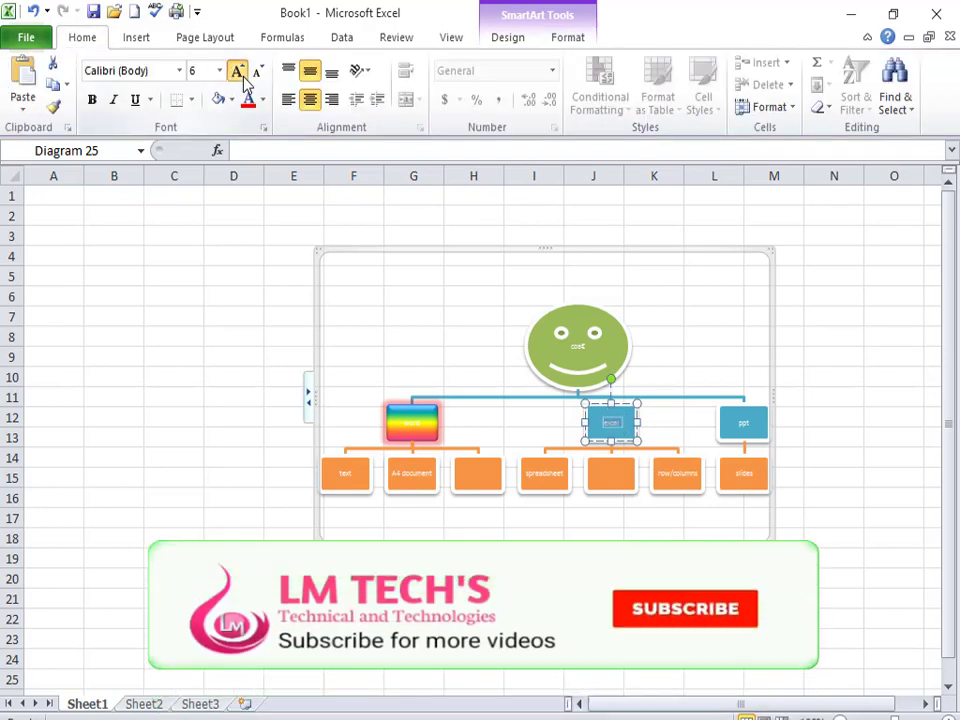
{"action": "left_click", "coordinate": [237, 71]}
{"action": "left_click", "coordinate": [237, 71]}
{"action": "left_click", "coordinate": [237, 71]}
{"action": "left_click", "coordinate": [237, 71]}
{"action": "left_click", "coordinate": [237, 71]}
{"action": "left_click", "coordinate": [237, 71]}
{"action": "left_click", "coordinate": [237, 71]}
{"action": "left_click", "coordinate": [237, 71]}
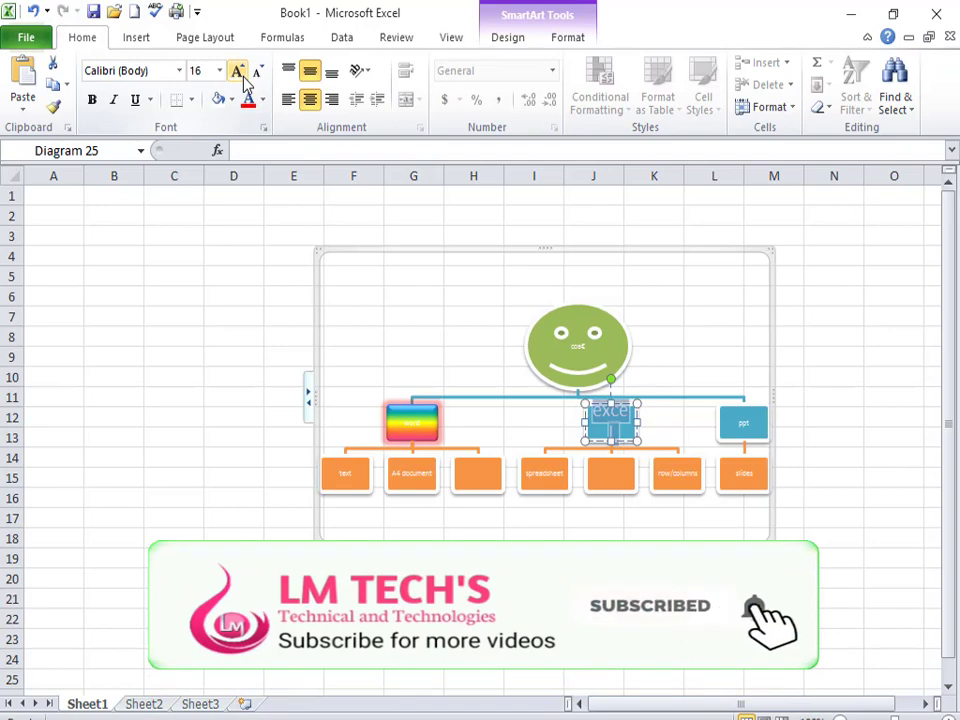
{"action": "left_click", "coordinate": [257, 71]}
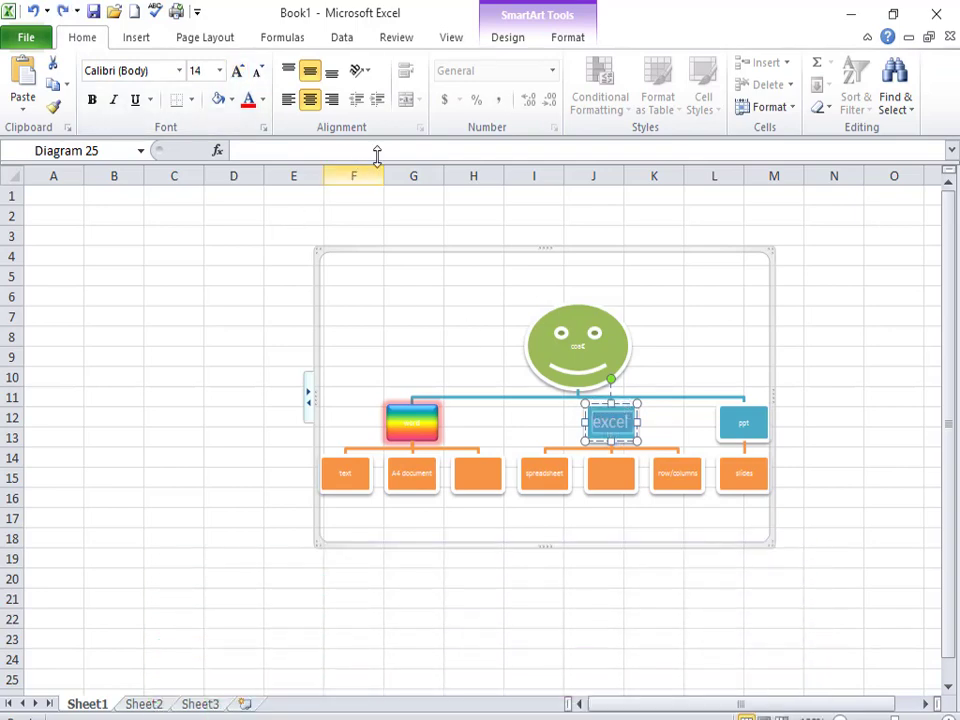
- Apply the red-outlined WordArt style from the first gallery row to the selected excel label text
{"action": "left_click", "coordinate": [567, 37]}
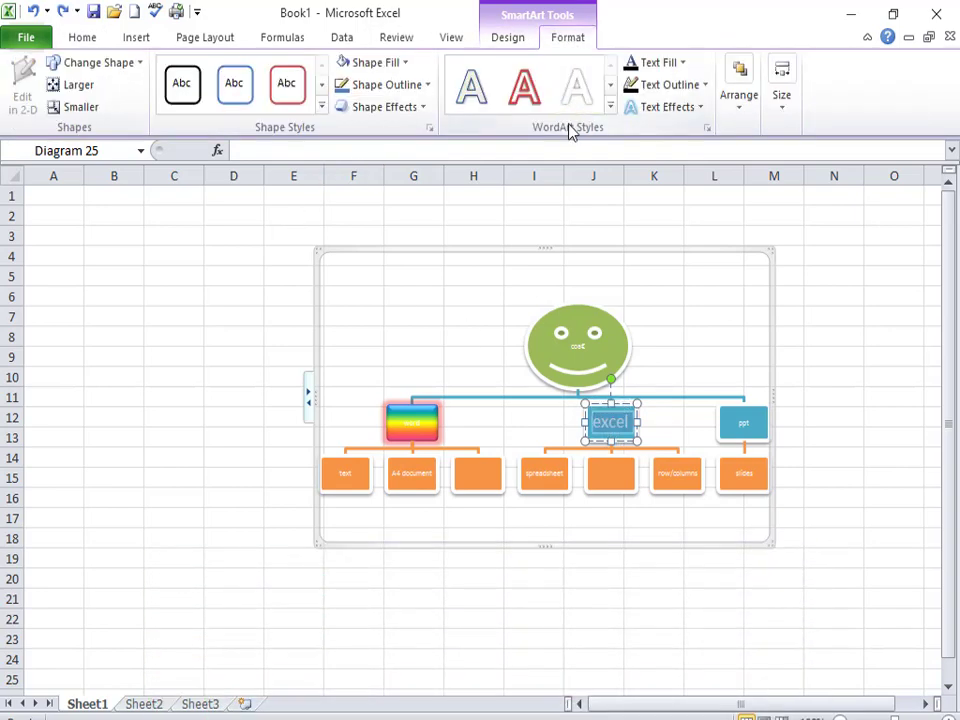
{"action": "left_click", "coordinate": [611, 107]}
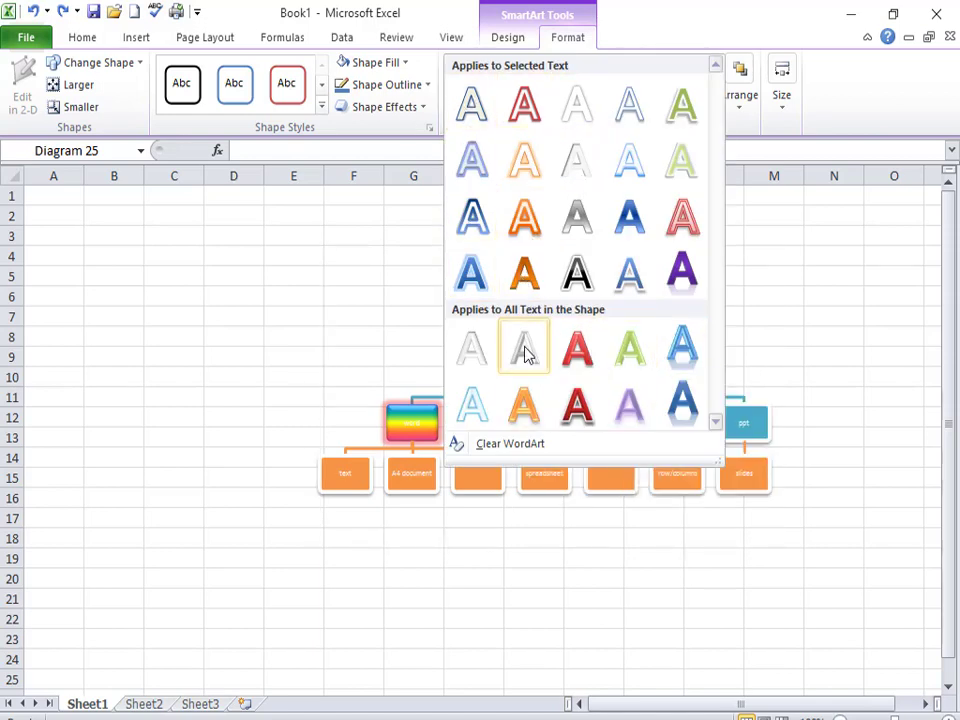
{"action": "left_click", "coordinate": [532, 130]}
- Fill the excel label's text with the picture buttefly from the image folder
{"action": "left_click", "coordinate": [681, 63]}
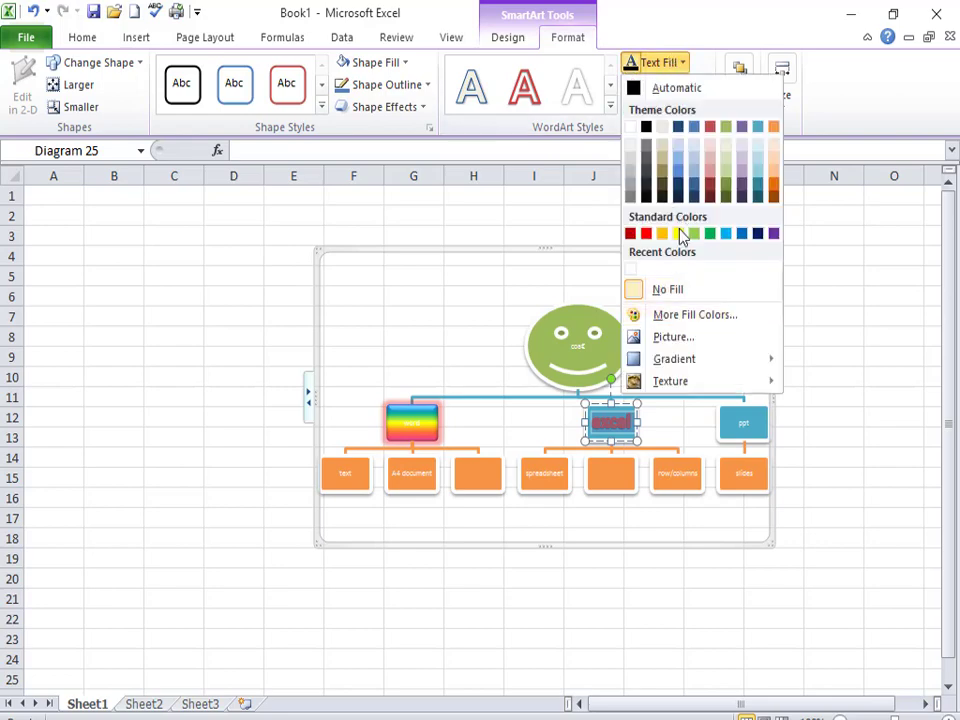
{"action": "left_click", "coordinate": [683, 337]}
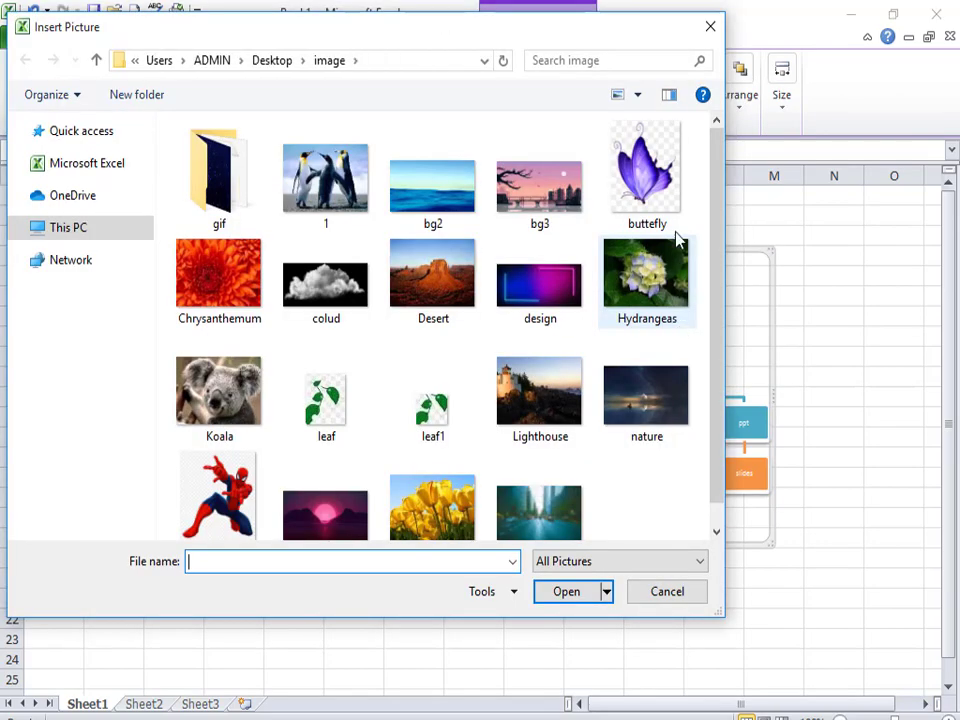
{"action": "double_click", "coordinate": [639, 172]}
- Examine the gradient and texture text fills and the text outline weights and dash styles available for the excel label
{"action": "left_click", "coordinate": [682, 63]}
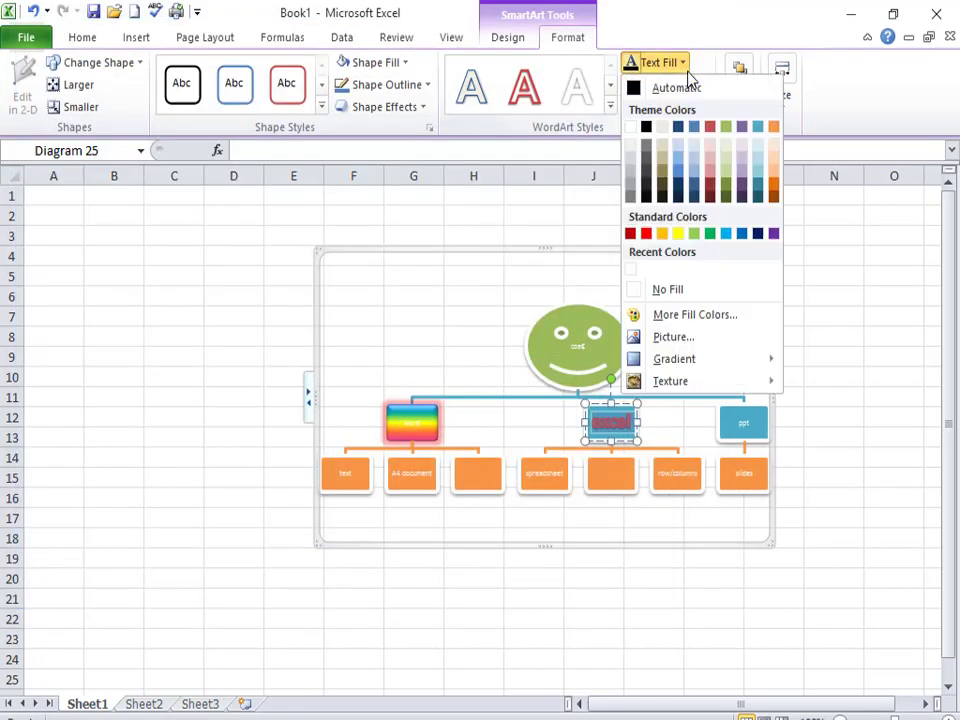
{"action": "mouse_move", "coordinate": [690, 362]}
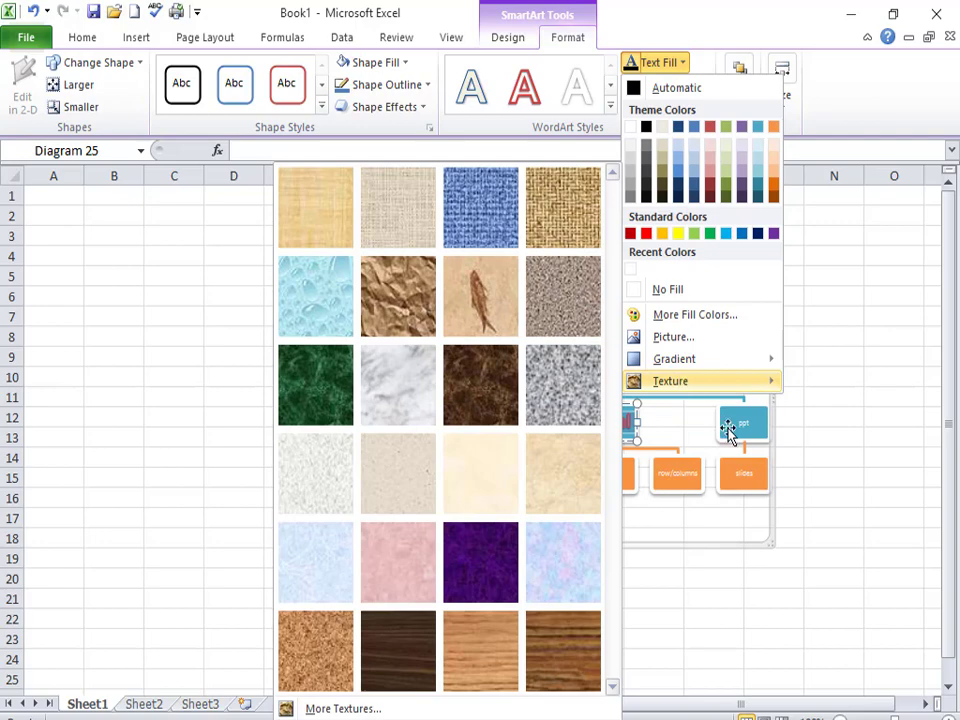
{"action": "left_click", "coordinate": [685, 66]}
{"action": "left_click", "coordinate": [689, 84]}
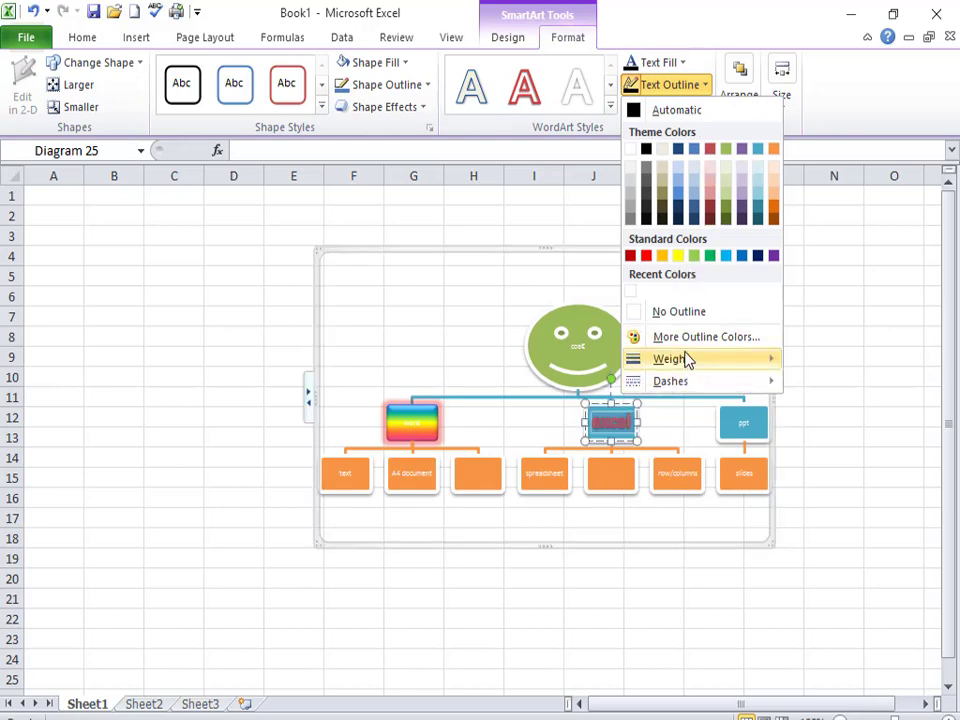
{"action": "mouse_move", "coordinate": [684, 388]}
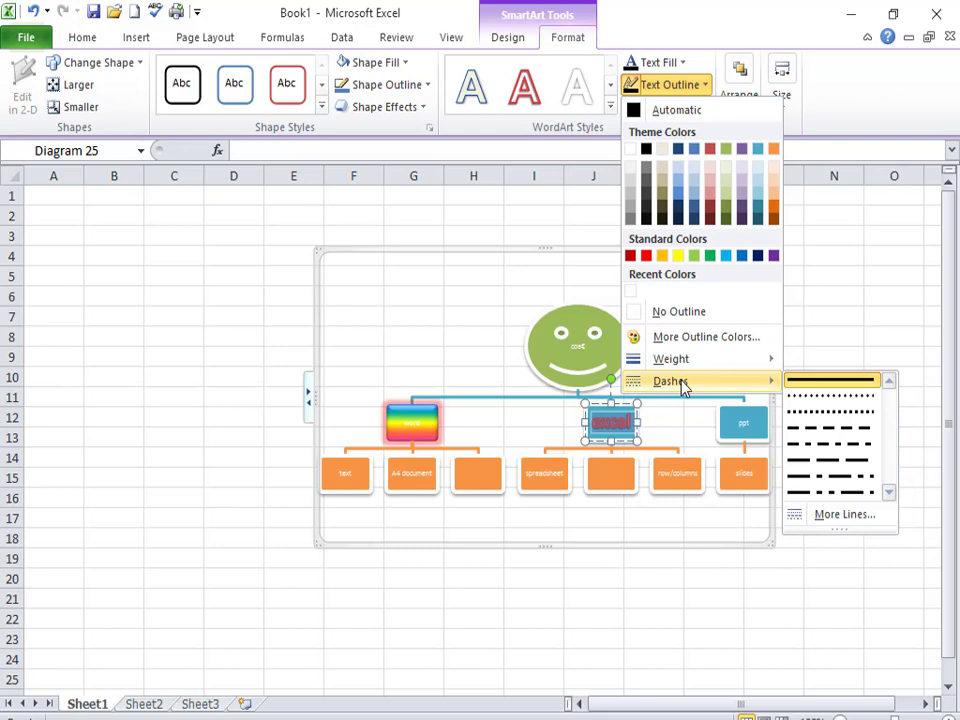
{"action": "mouse_move", "coordinate": [631, 367]}
{"action": "left_click", "coordinate": [552, 314]}
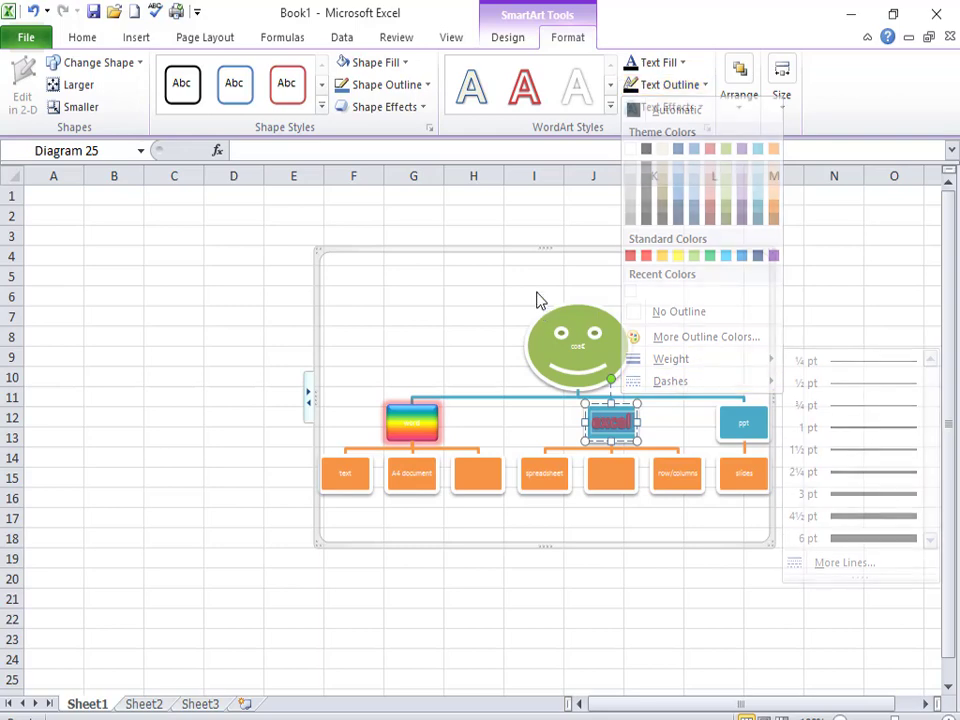
- Apply the Off Axis 2 Top 3-D rotation to the excel label's text and view the available arrangement options
{"action": "left_click", "coordinate": [686, 109]}
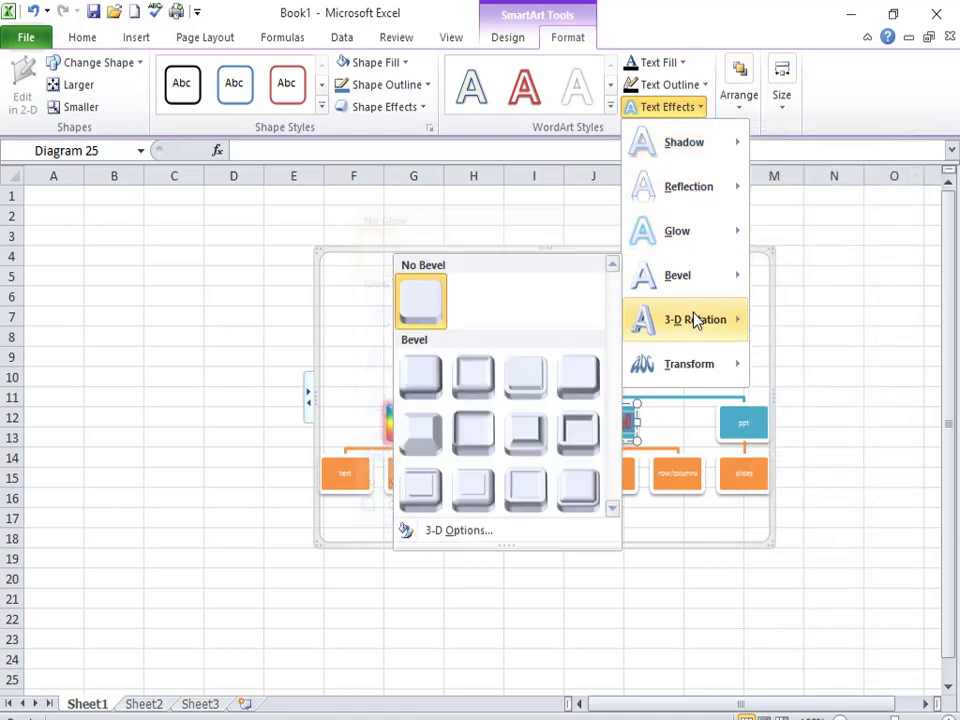
{"action": "mouse_move", "coordinate": [692, 319]}
{"action": "left_click", "coordinate": [468, 429]}
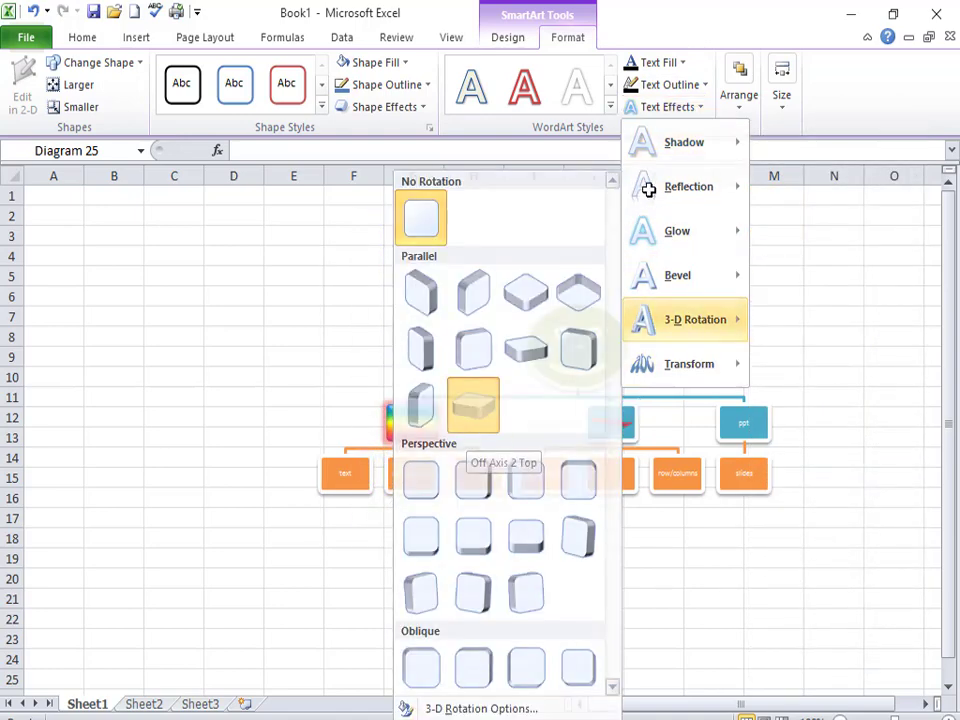
{"action": "left_click", "coordinate": [737, 104]}
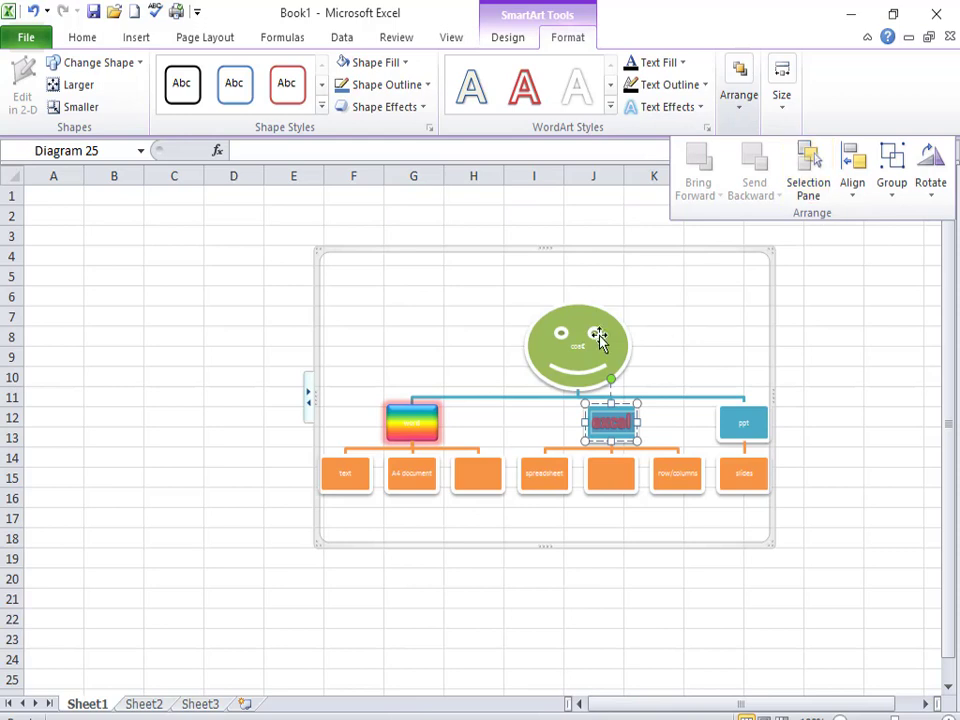
{"action": "left_click", "coordinate": [419, 420]}
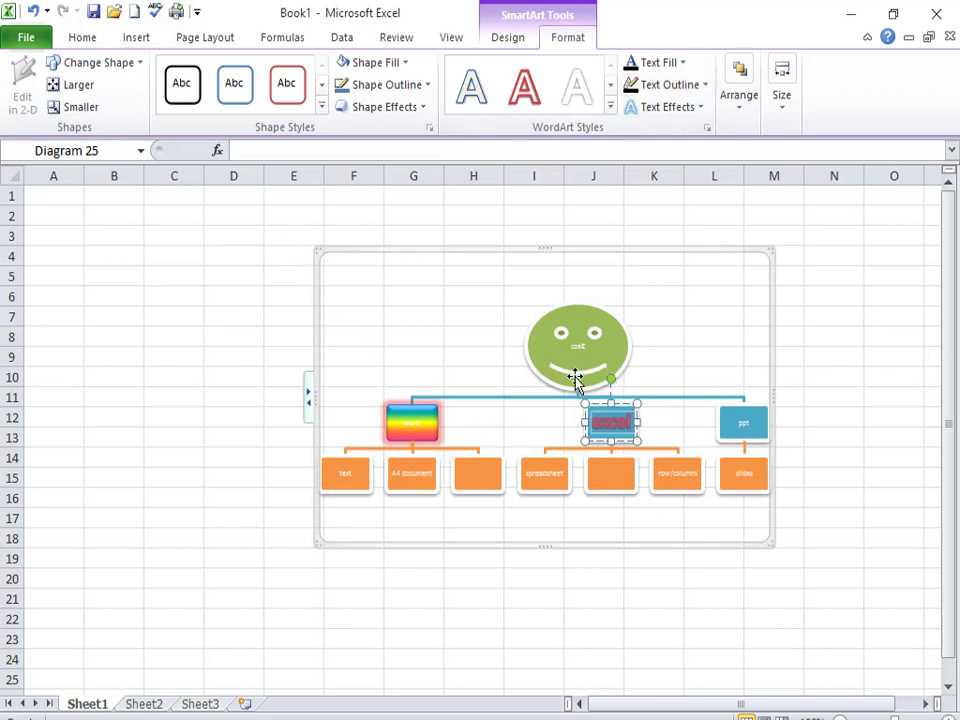
- Set the smiley shape's height to 1.27" and its width to 2.12"
{"action": "left_click", "coordinate": [600, 336]}
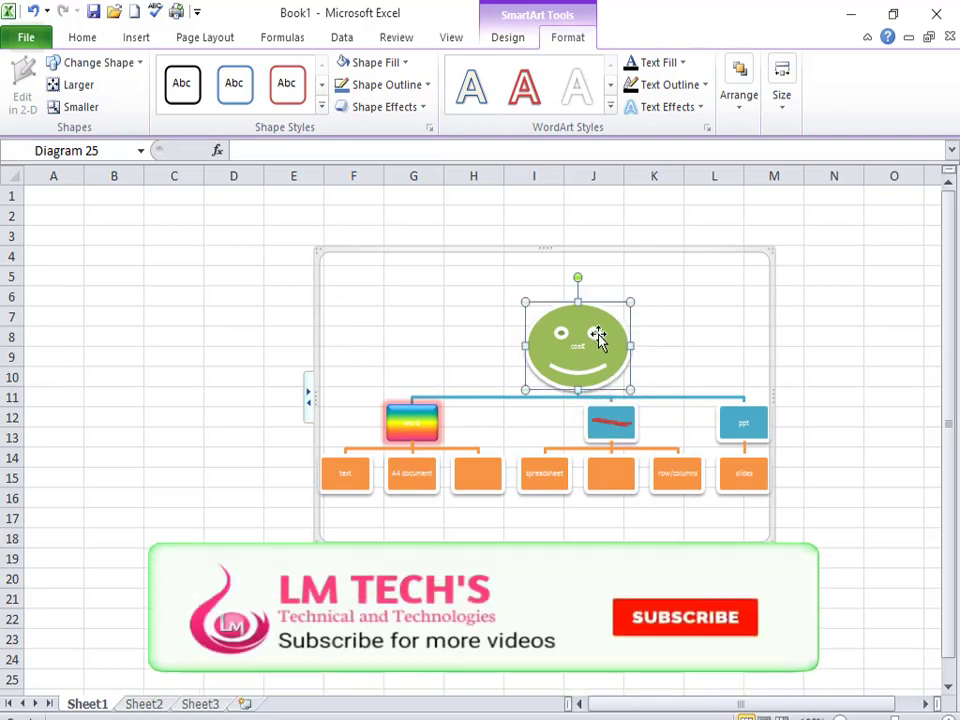
{"action": "left_click", "coordinate": [787, 105]}
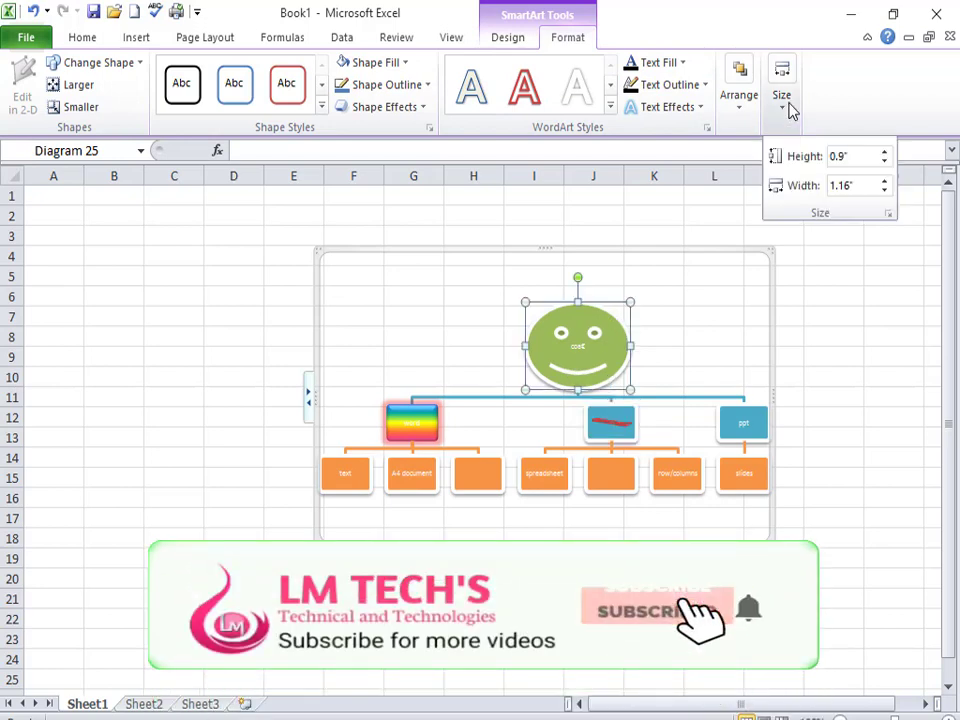
{"action": "left_click", "coordinate": [885, 152]}
{"action": "left_click", "coordinate": [885, 152]}
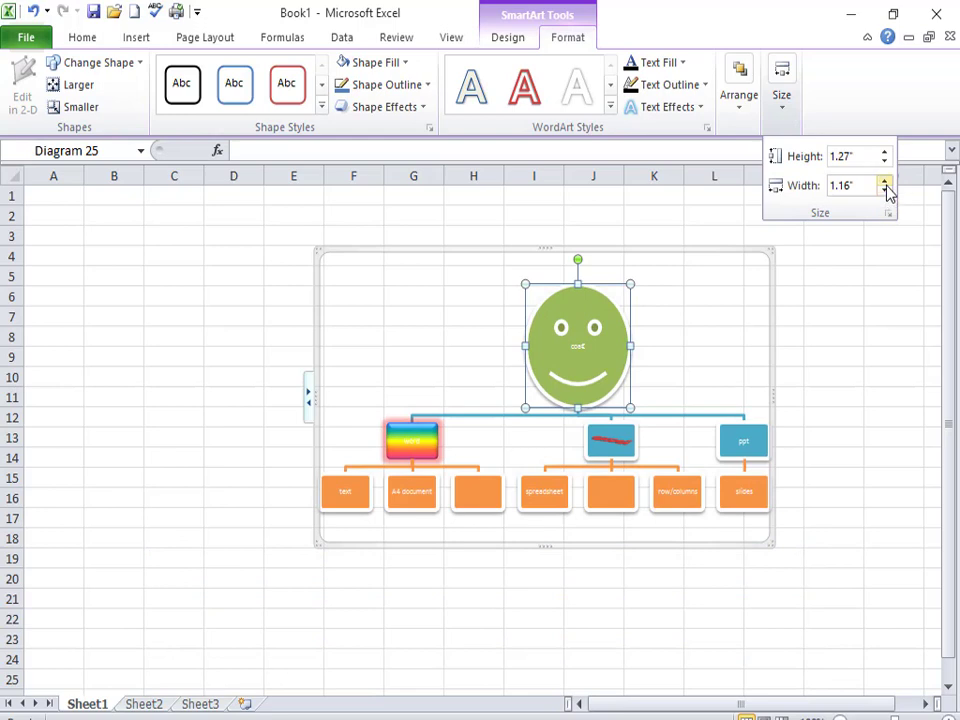
{"action": "left_click", "coordinate": [885, 184]}
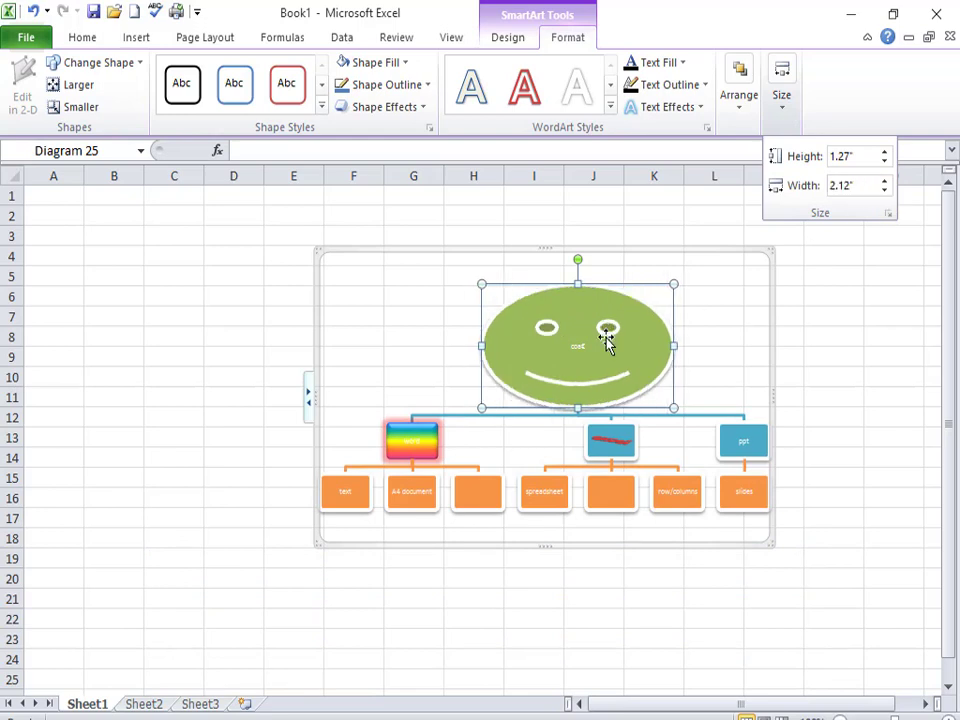
{"action": "left_click", "coordinate": [712, 353]}
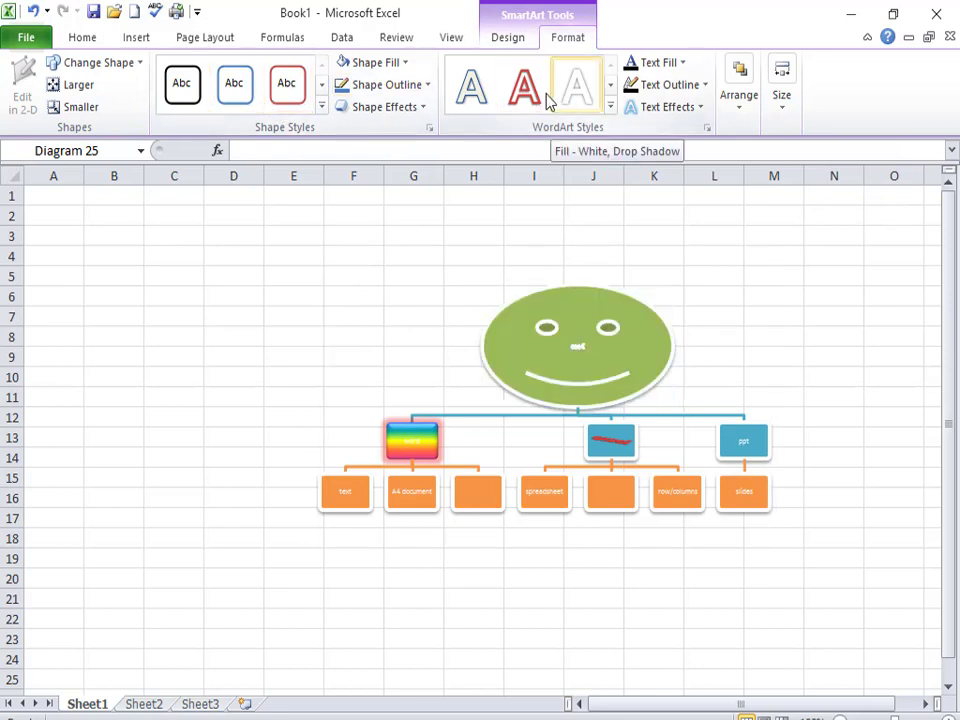
- Show the SmartArt design options and deselect the smiley shape
{"action": "left_click", "coordinate": [521, 40]}
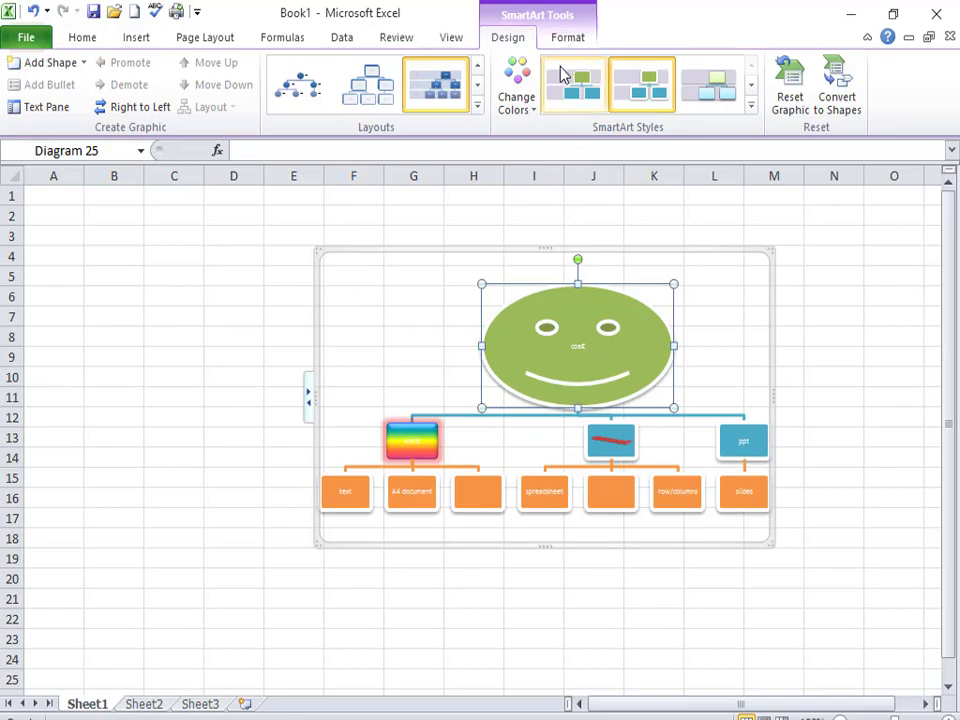
{"action": "left_click", "coordinate": [391, 361]}
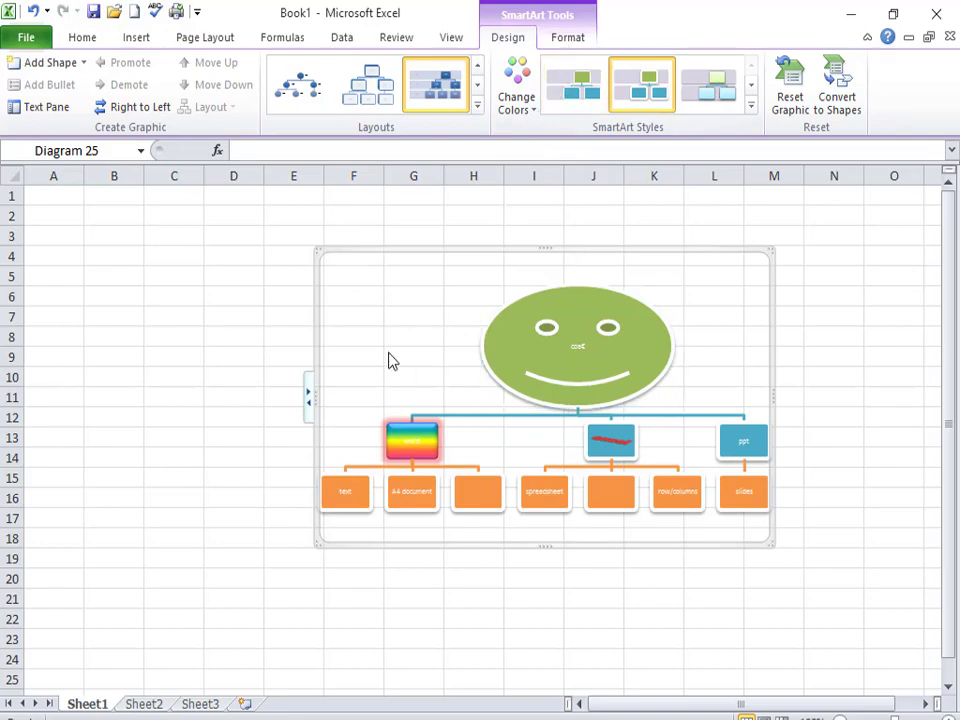